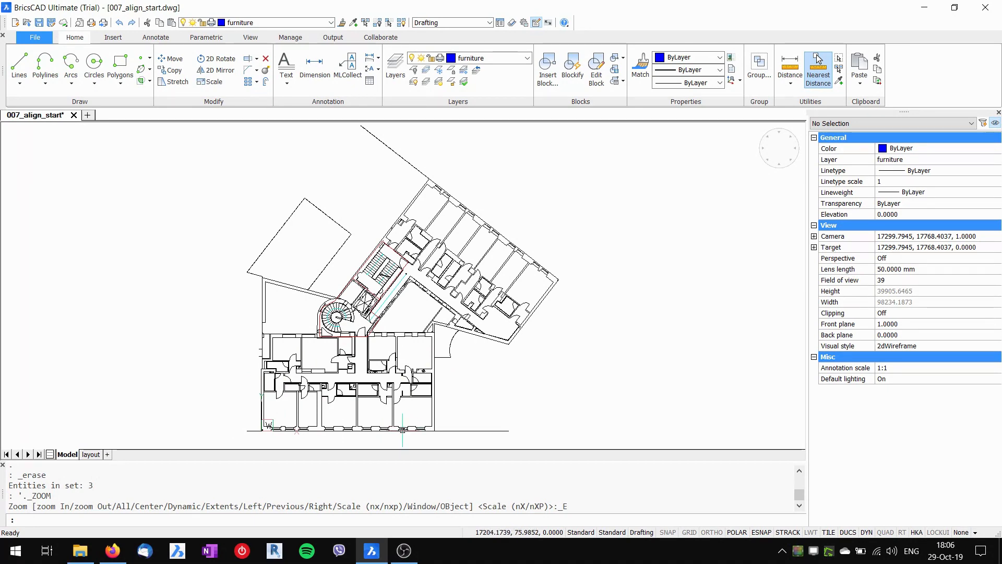
- Zoom into the lower rooms and start the RECTANG command with REC
scroll(409, 428, up, 4)
scroll(410, 427, up, 3)
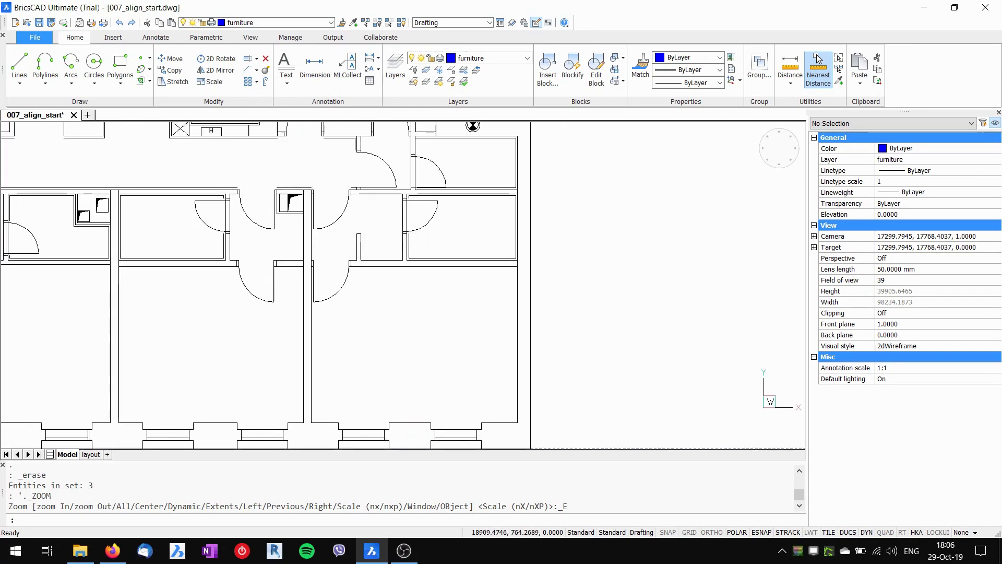
text(rec)
key(Return)
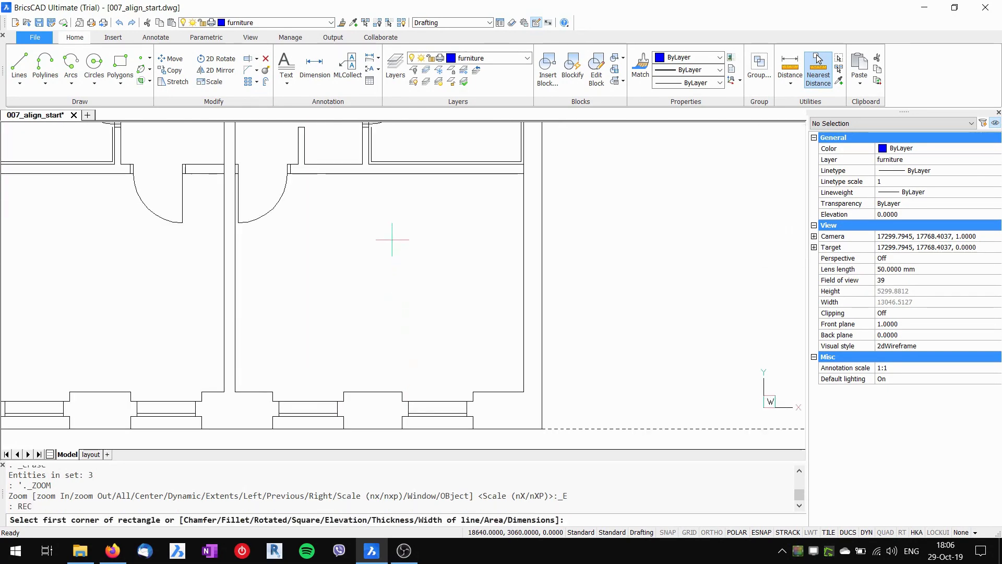
- Draw a 1000 by 1500 table rectangle in the lower room
click(392, 240)
text(1000)
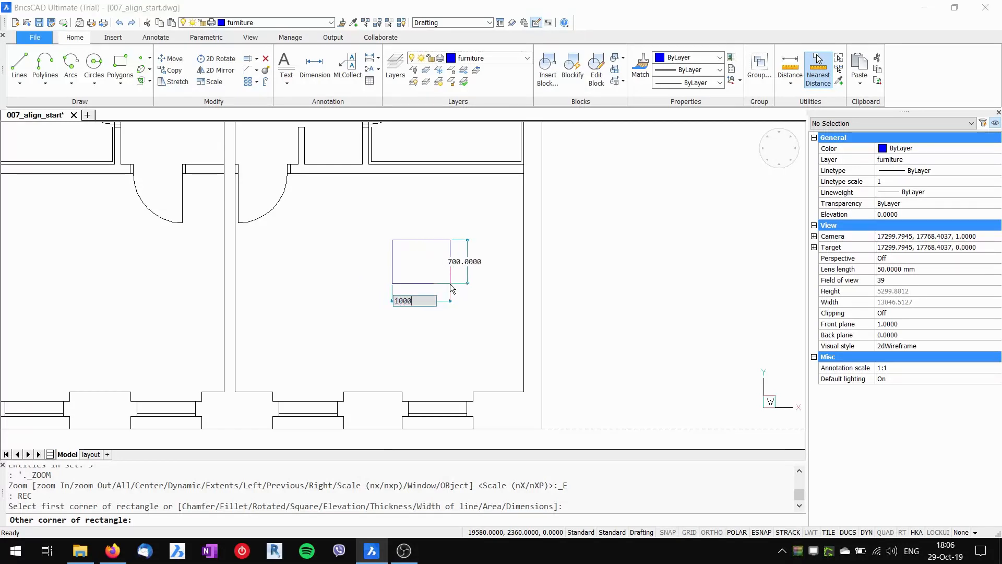
key(Tab)
text(1)
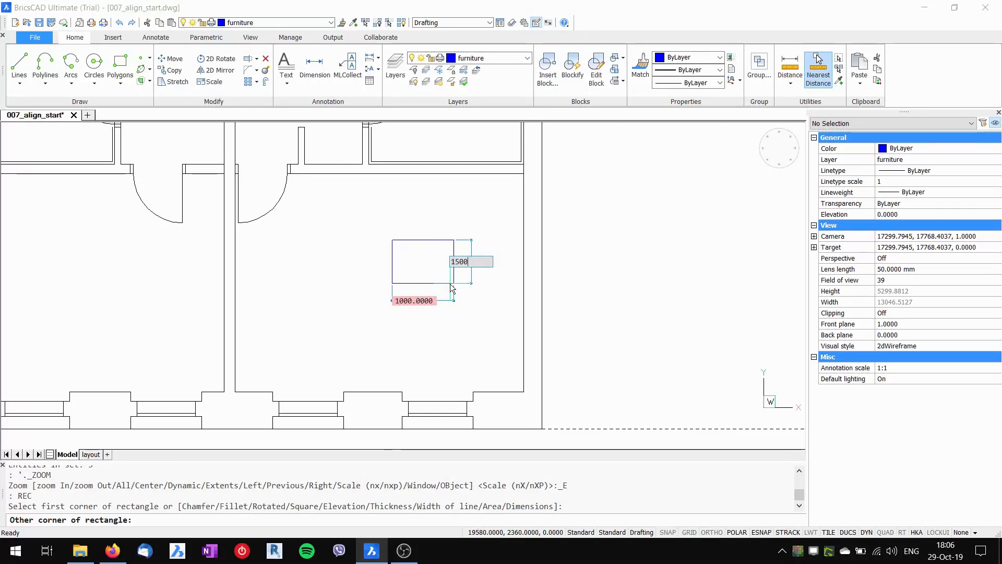
key(Return)
key(Escape)
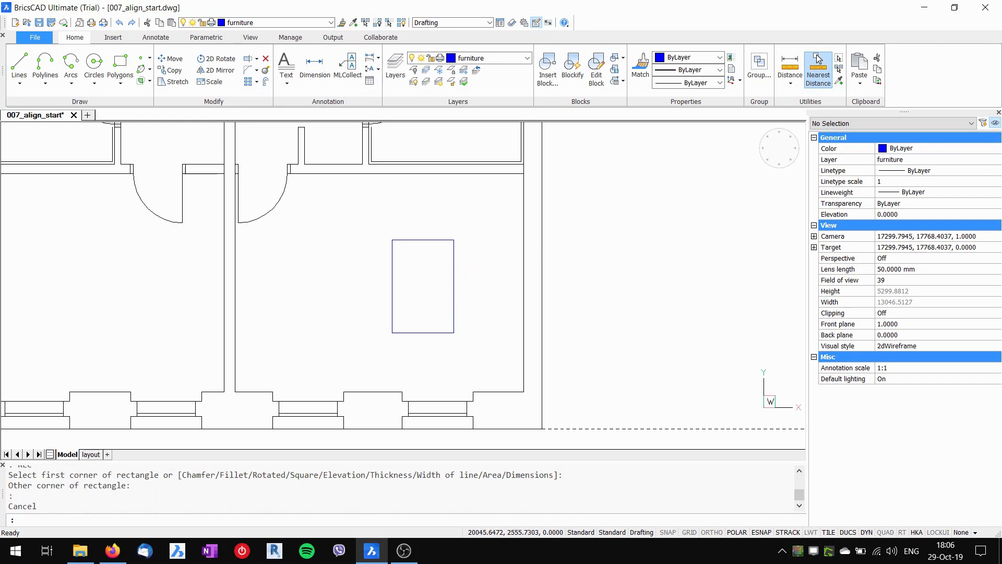
- Insert the pol_chair block at the rectangle's bottom-edge midpoint
text(i)
key(Return)
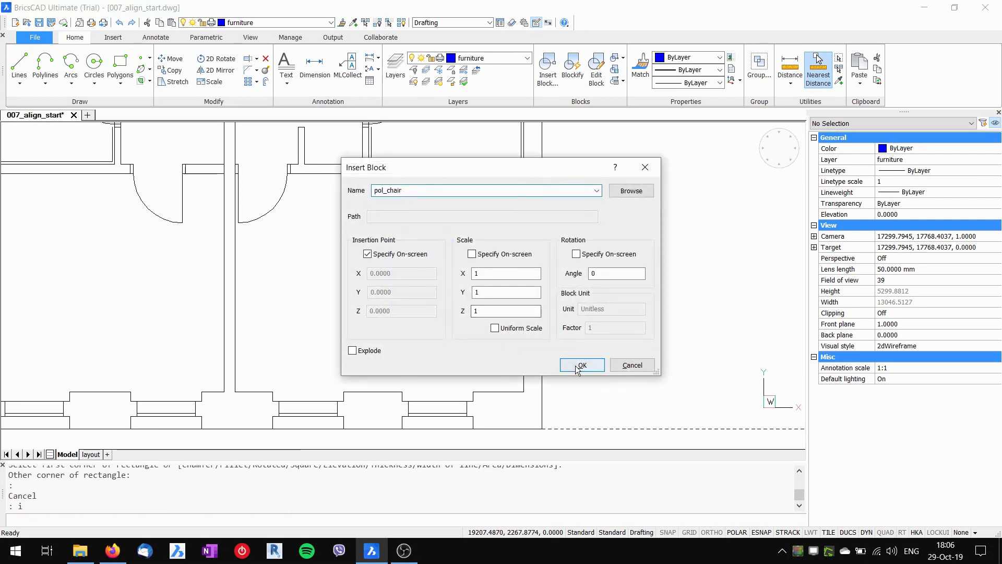
click(578, 365)
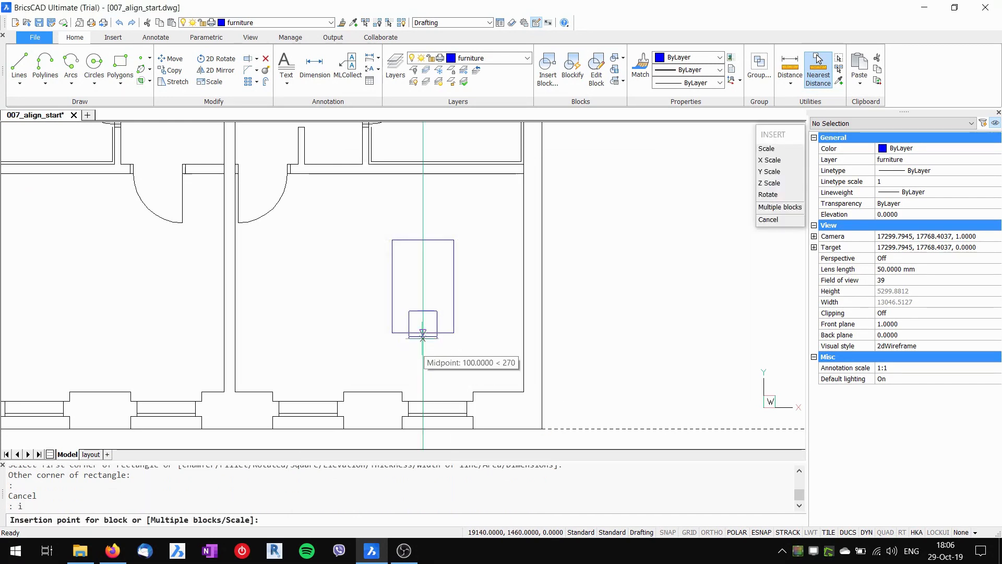
click(421, 346)
key(Escape)
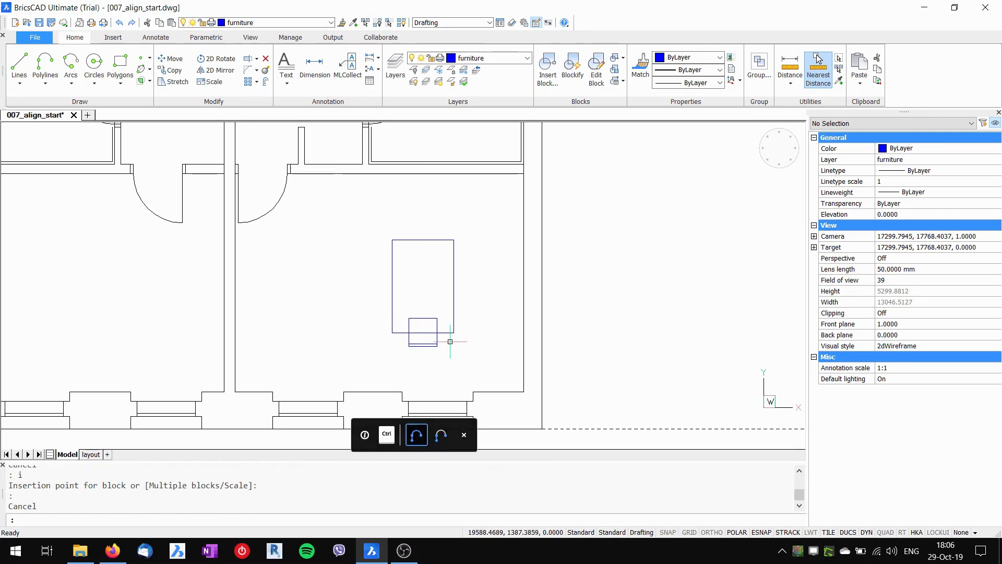
scroll(430, 305, down, 3)
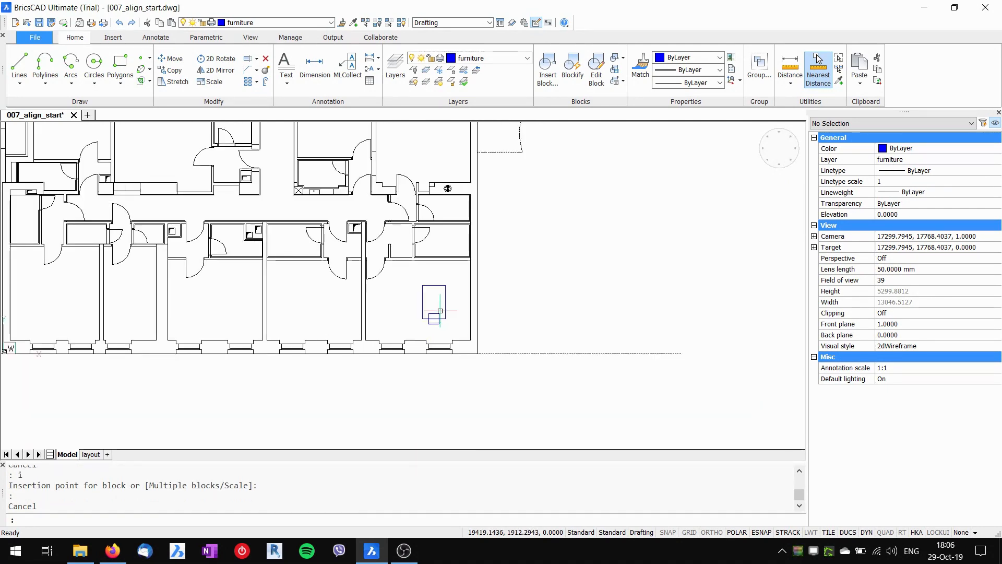
- Pan to the angled wing and draw a trial 1000 by 1500 rectangle in its room
middle_drag(544, 154, 420, 356)
middle_drag(532, 236, 471, 343)
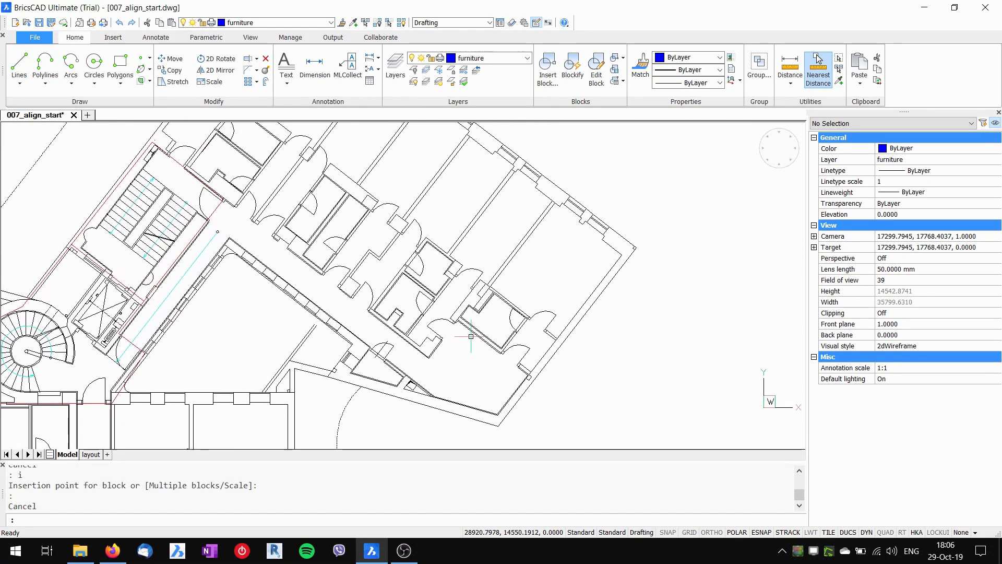
middle_drag(548, 273, 498, 314)
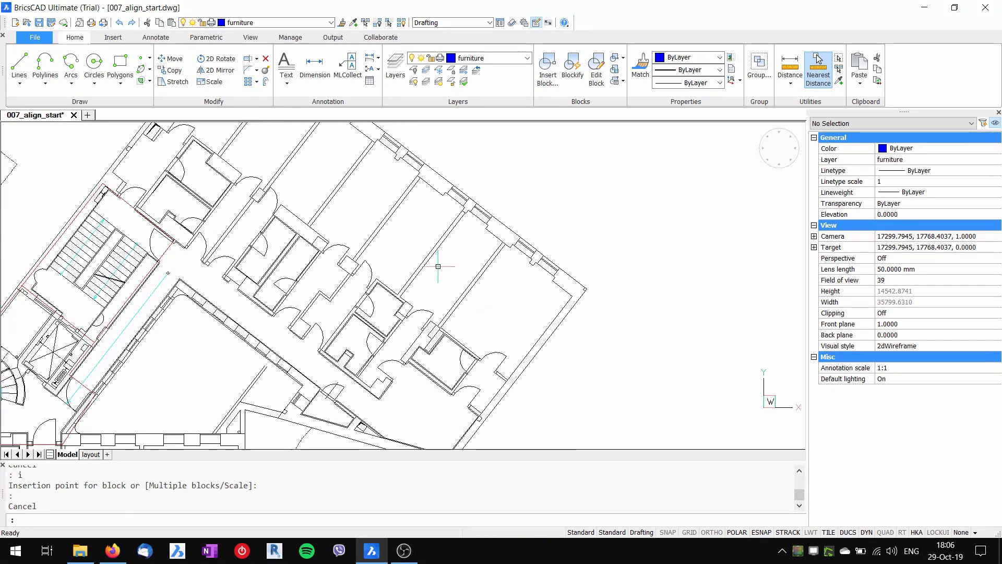
text(c)
key(Return)
scroll(483, 313, up, 3)
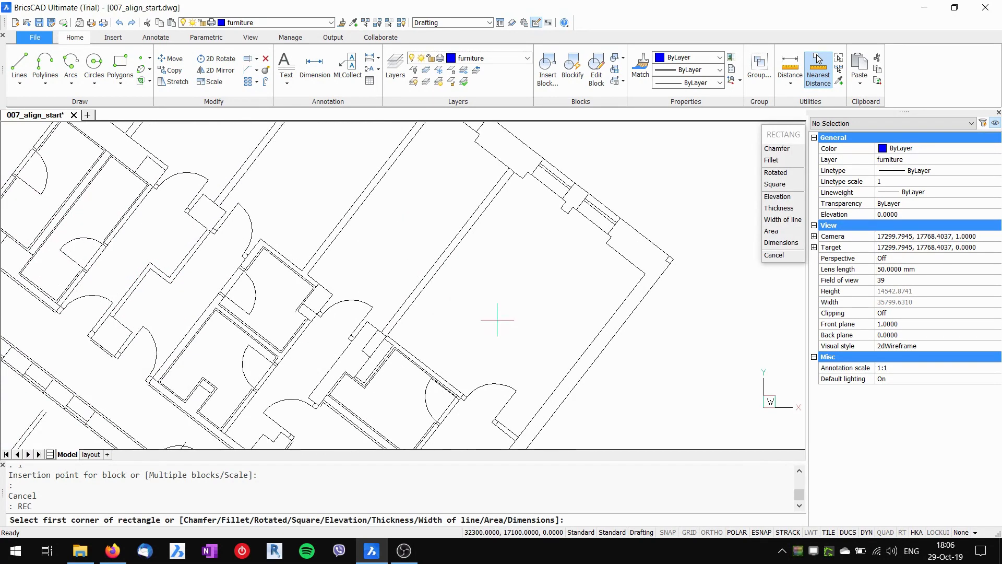
click(501, 321)
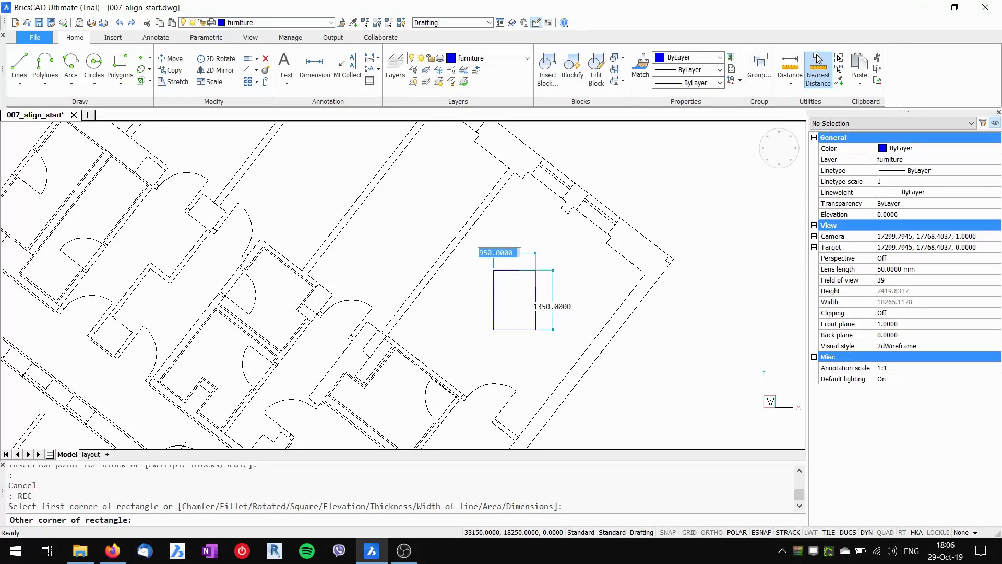
text(1000)
key(Tab)
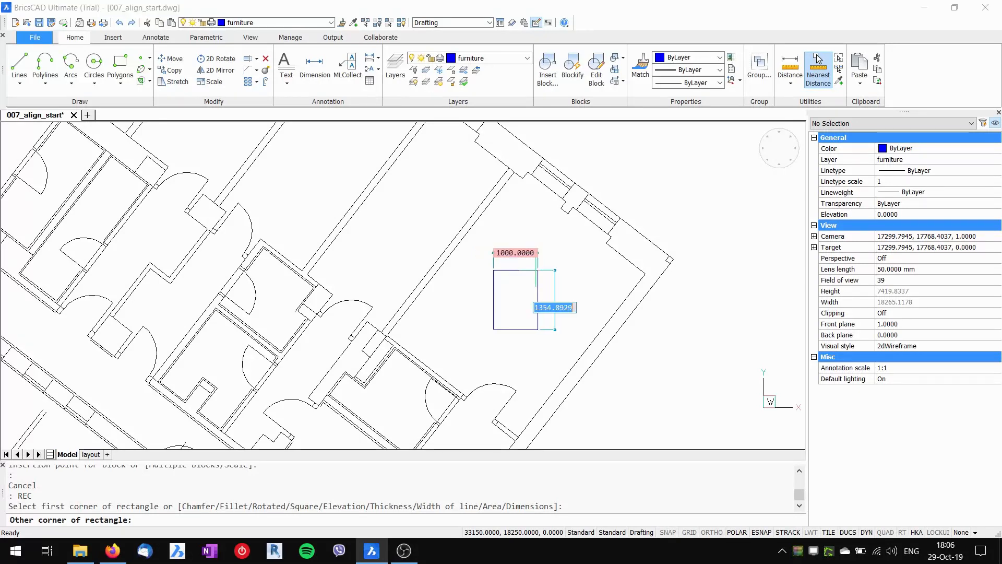
text(1500)
key(Return)
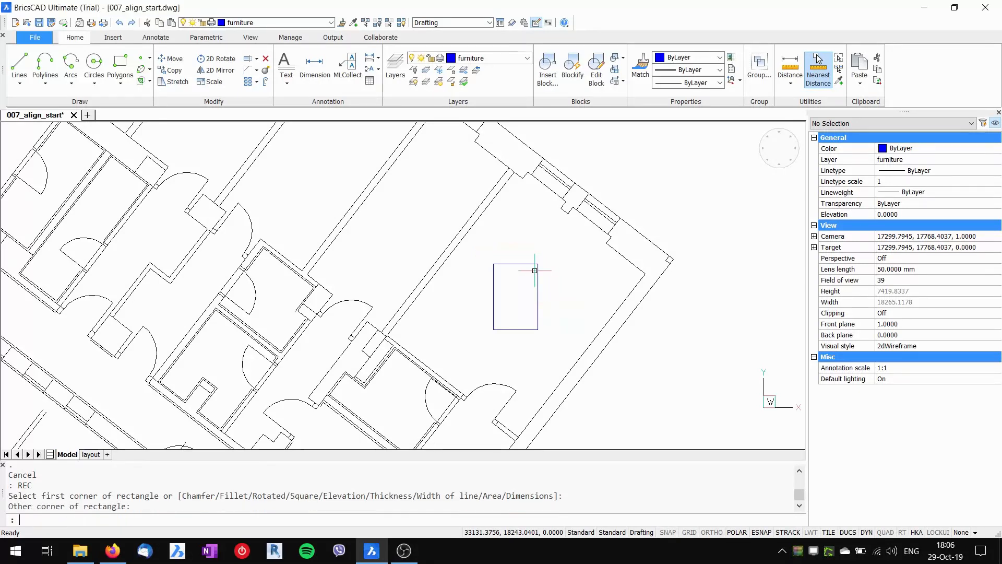
- Grip-rotate the trial rectangle to follow the wing's walls
click(544, 343)
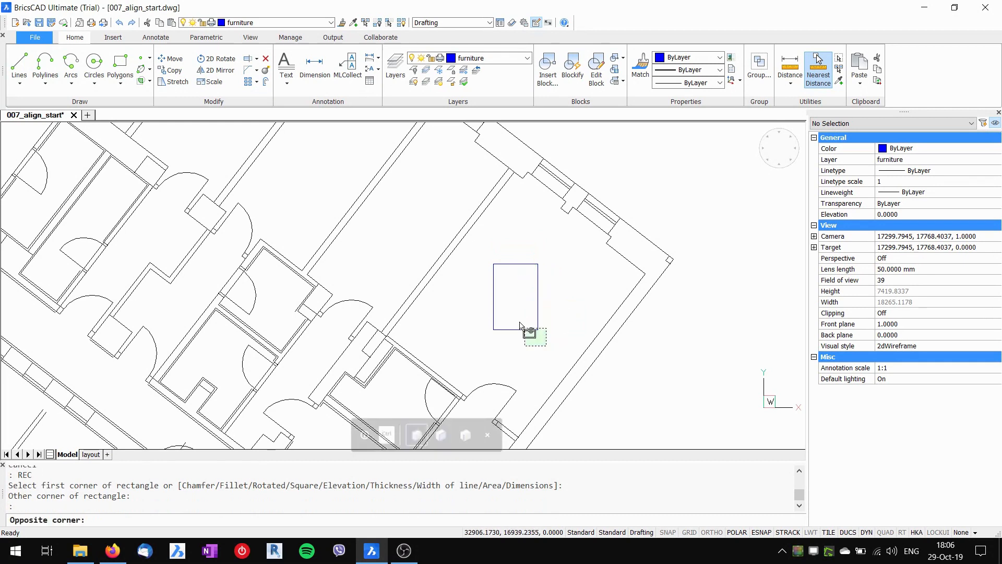
click(536, 326)
click(537, 329)
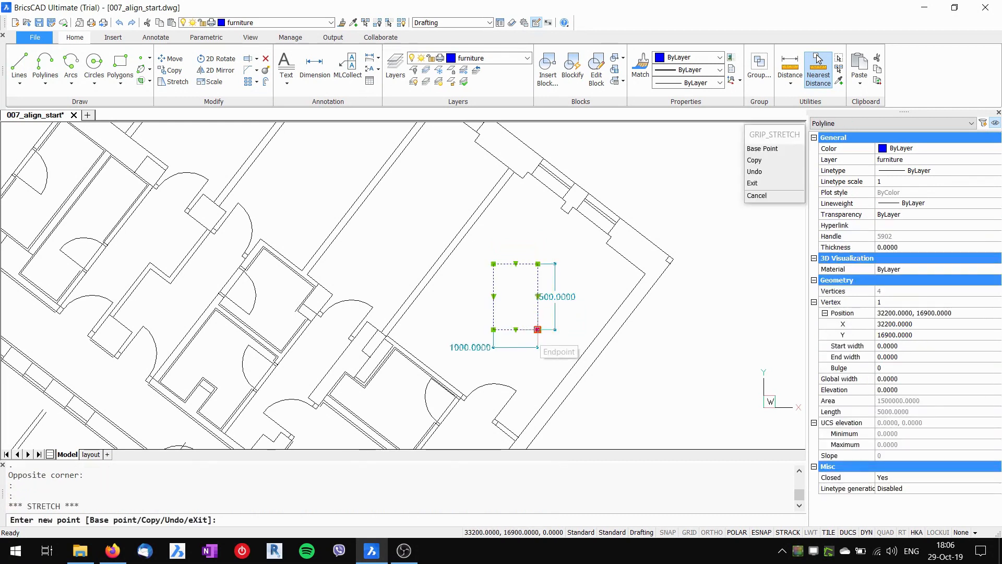
key(space)
key(space)
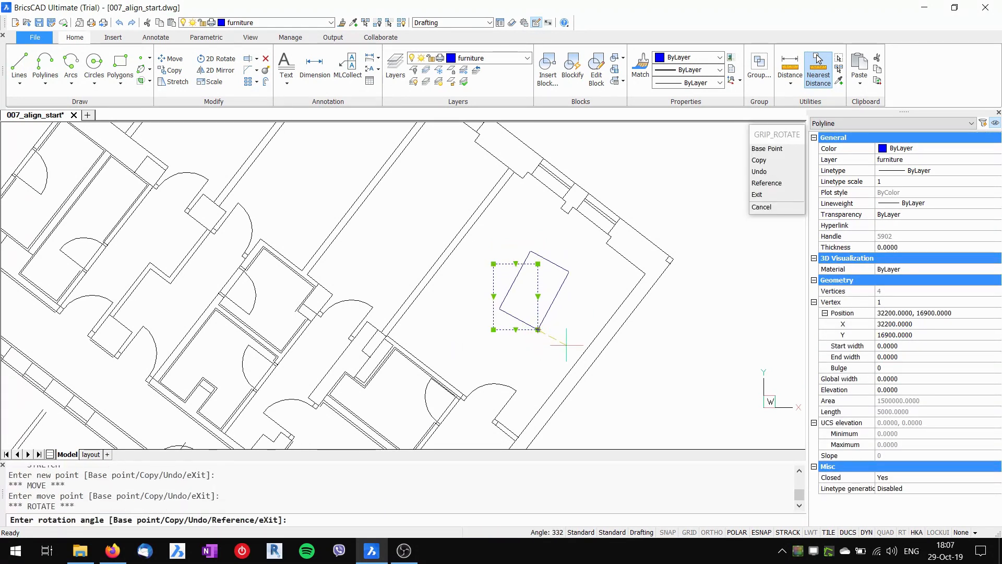
click(565, 347)
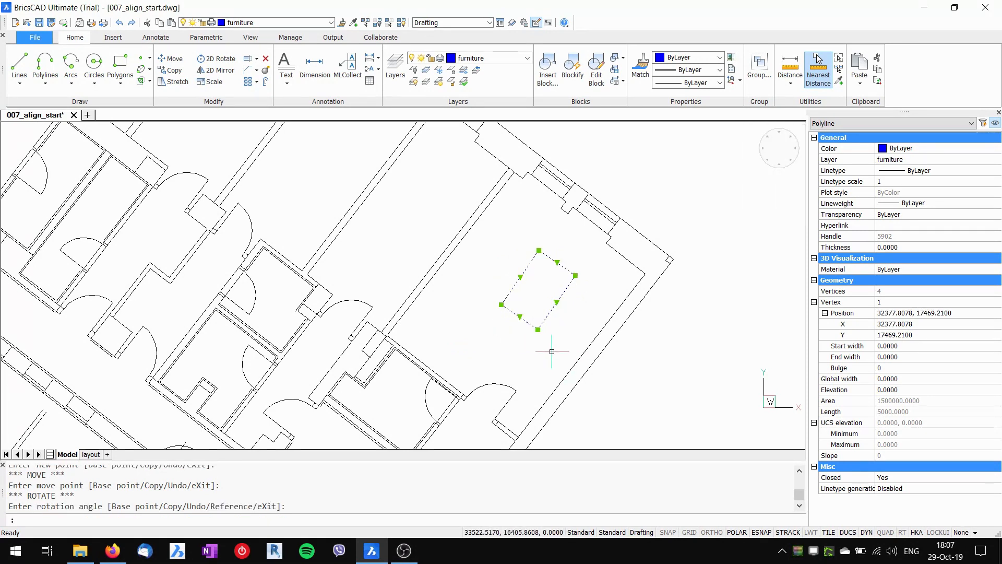
key(Escape)
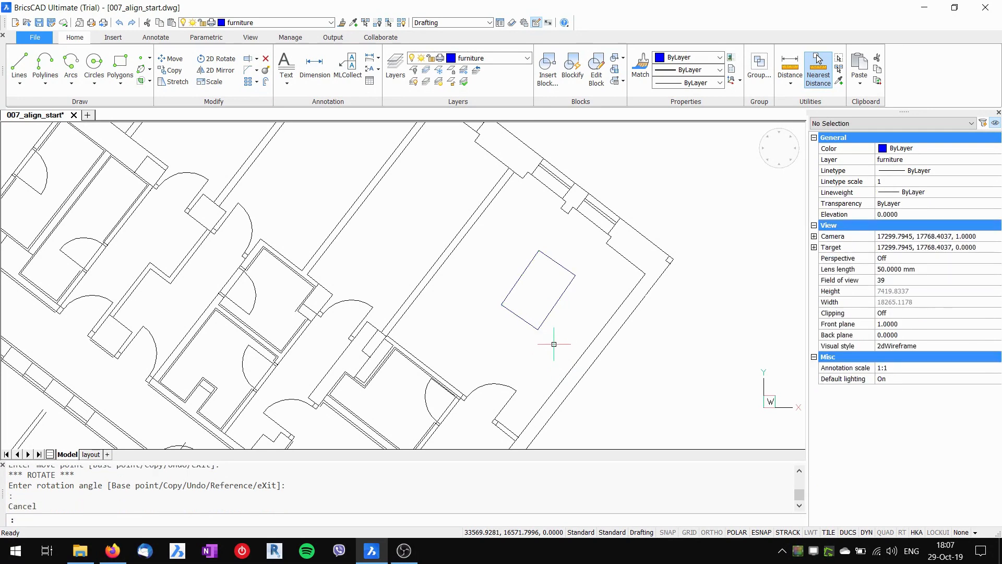
- Erase the trial rectangle and zoom back out
click(548, 340)
click(529, 323)
key(Delete)
scroll(529, 322, down, 2)
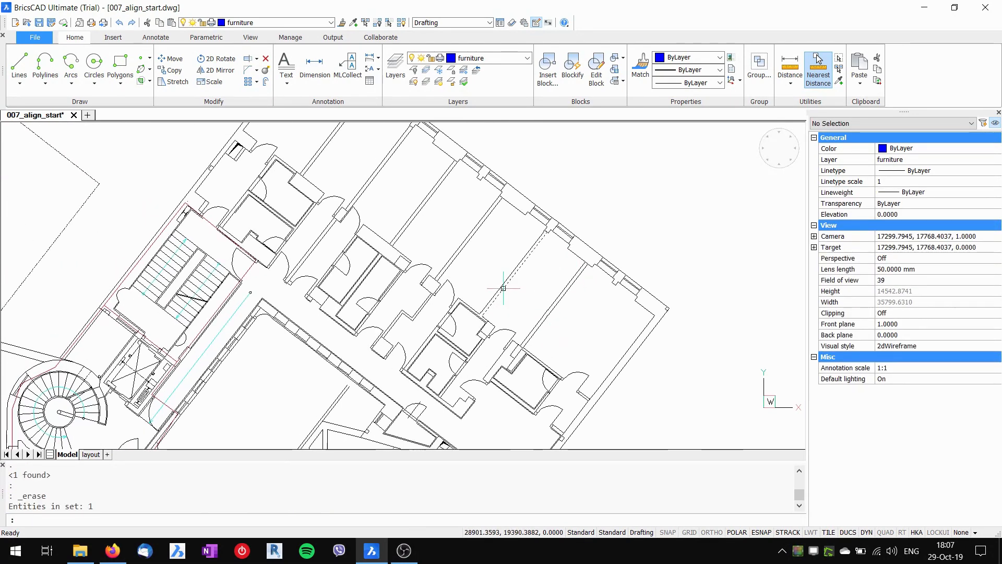
middle_drag(575, 334, 521, 296)
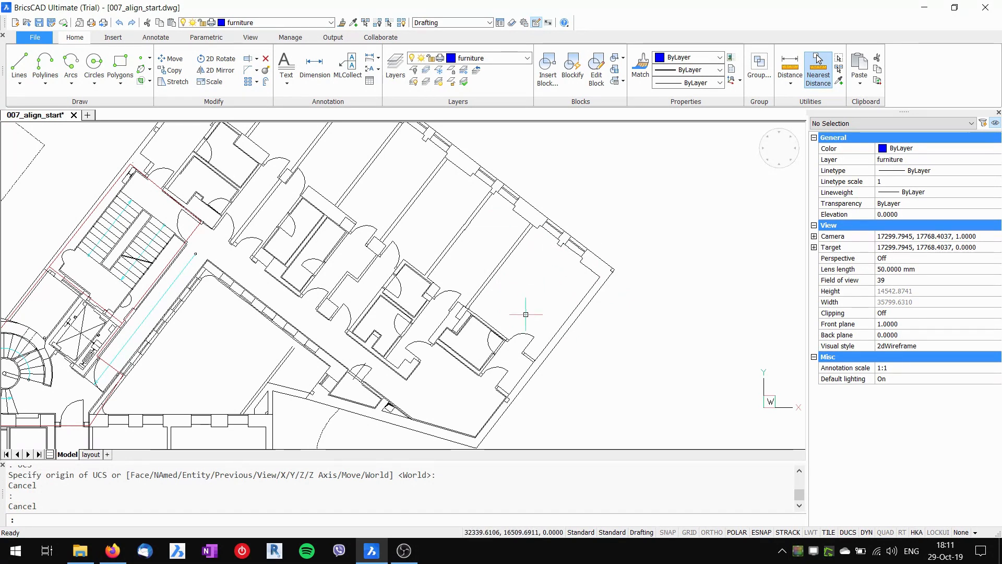
text(s)
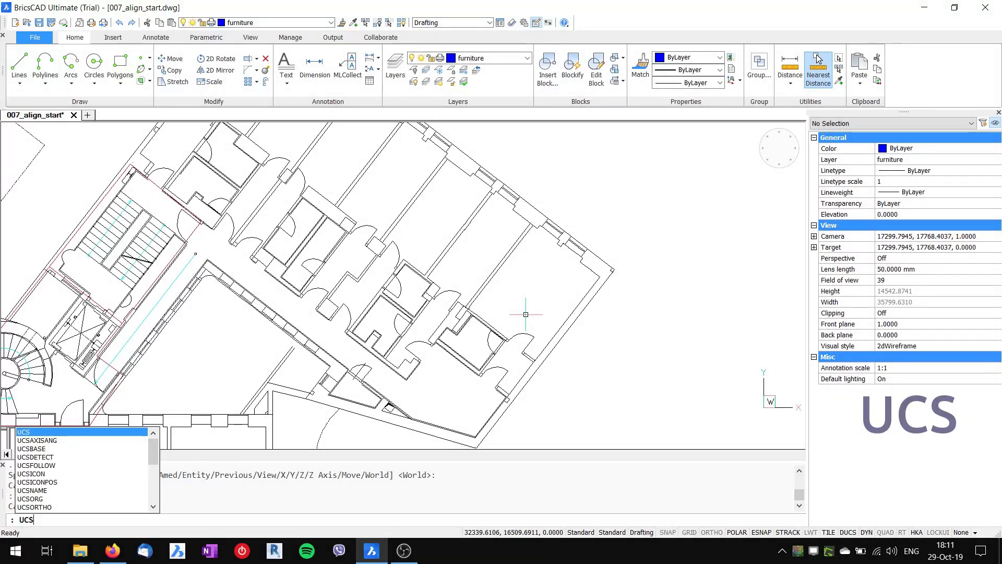
- Define the UCS by Entity from the rotated wing's outer right wall
key(Return)
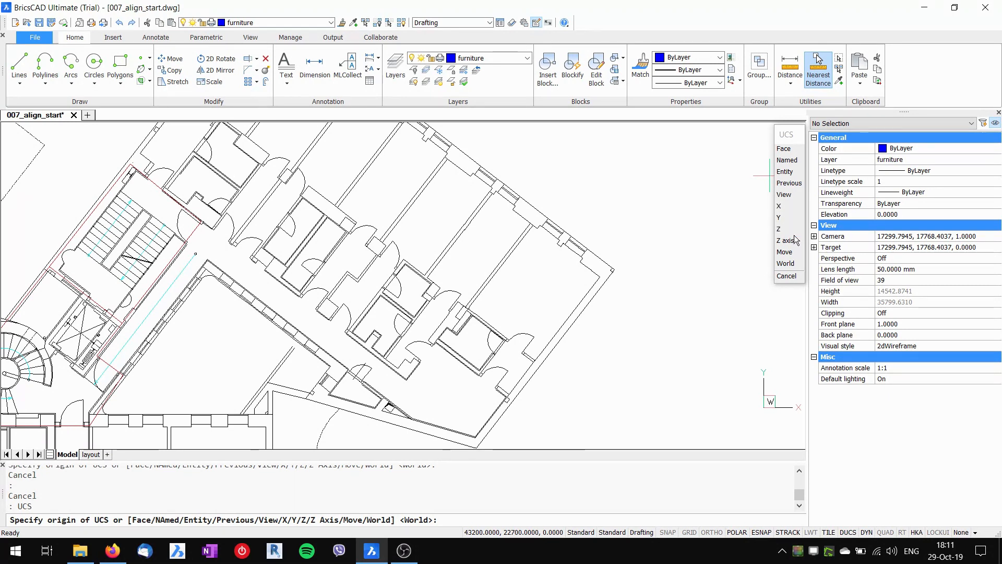
click(789, 173)
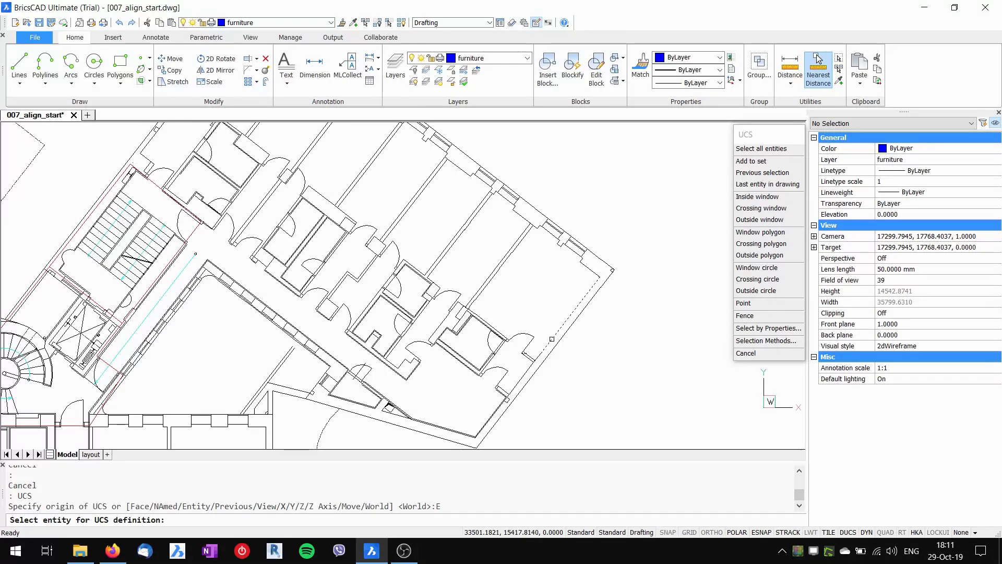
click(551, 339)
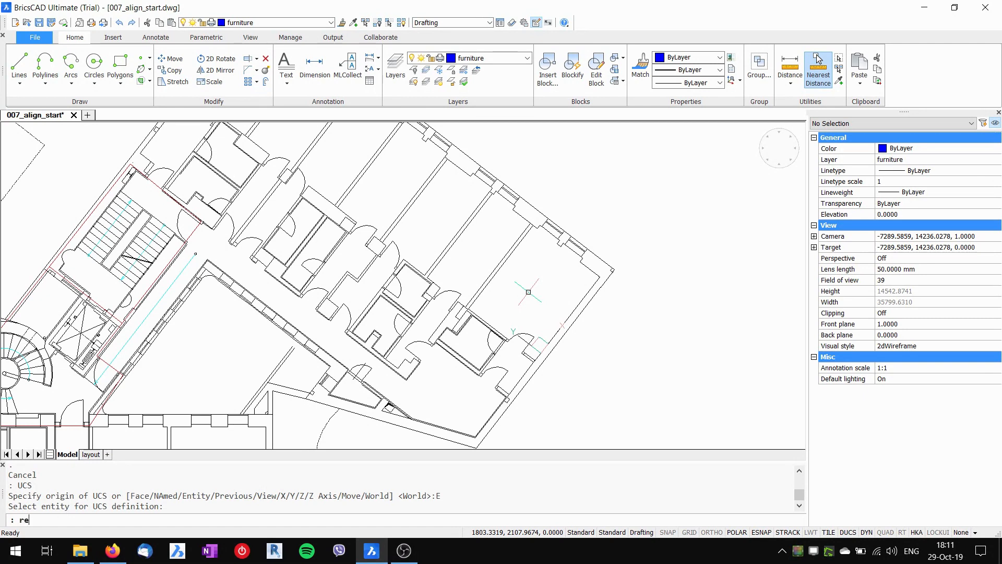
- Draw a 1500 by 1000 table rectangle in the wing room, square to its walls
text(c)
key(Return)
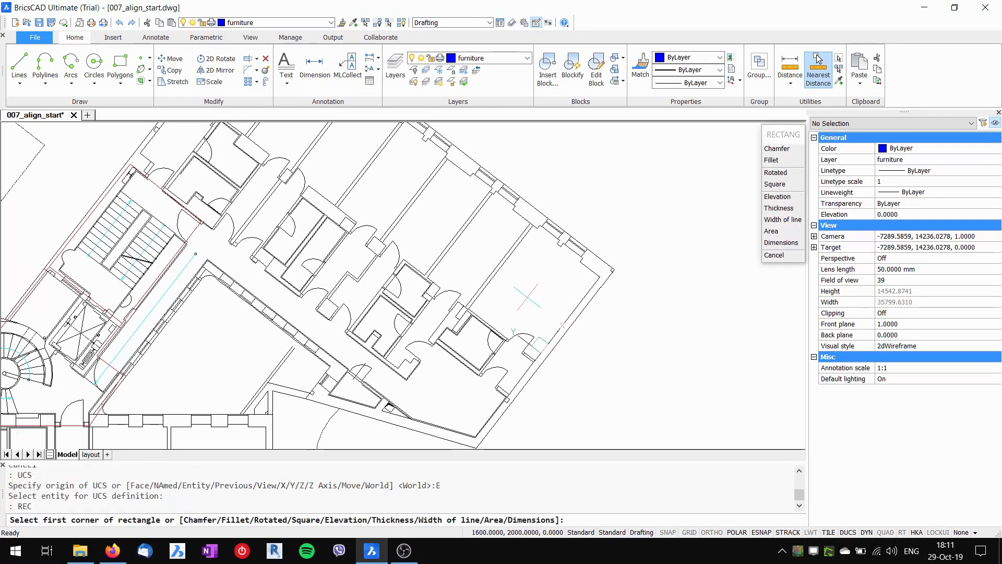
scroll(524, 298, up, 3)
click(484, 301)
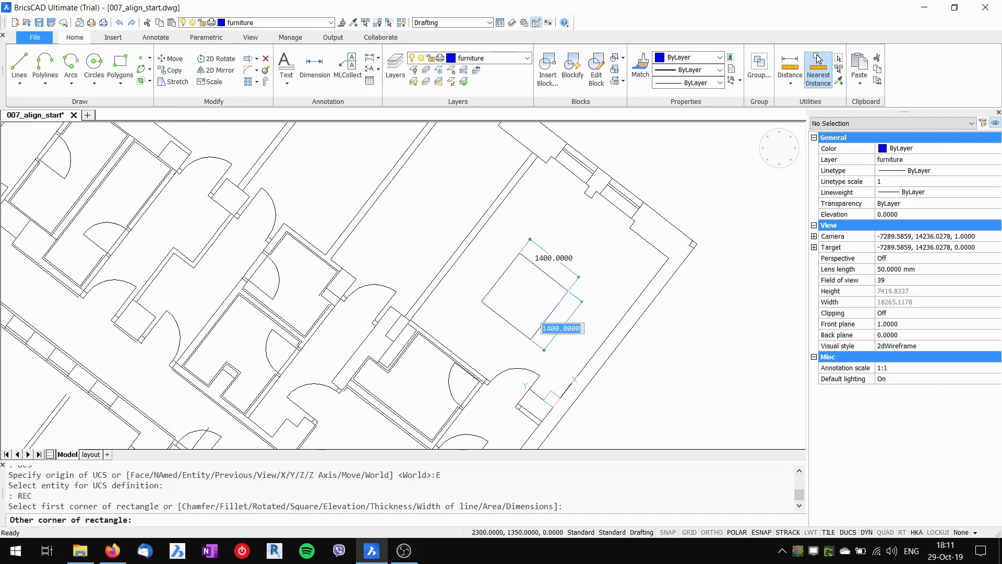
text(1500)
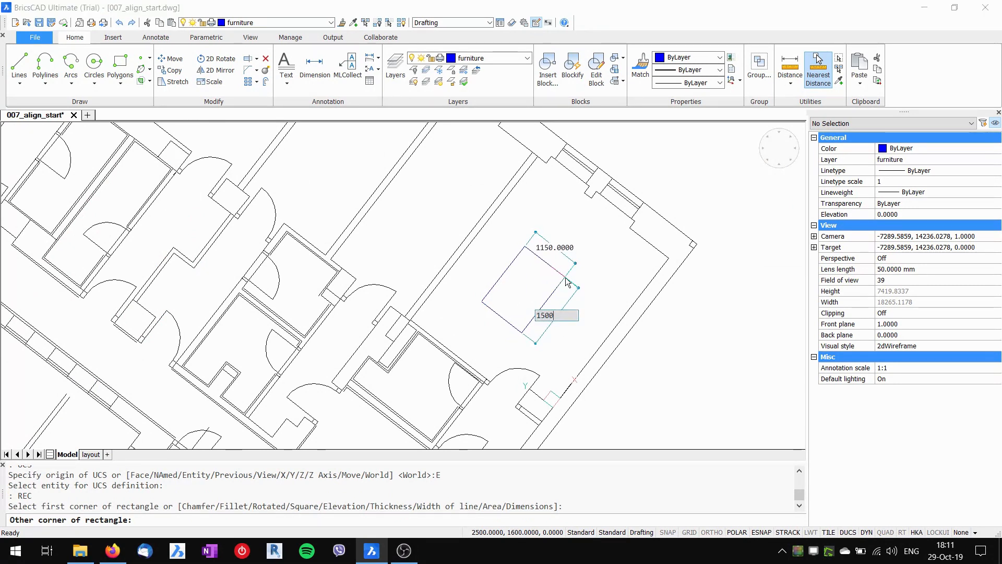
key(Tab)
text(10)
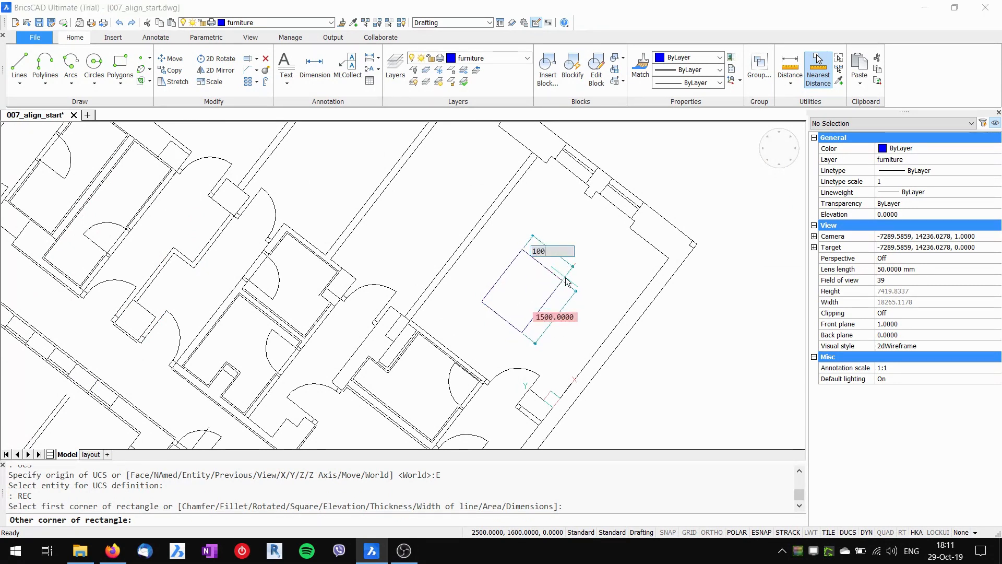
key(Return)
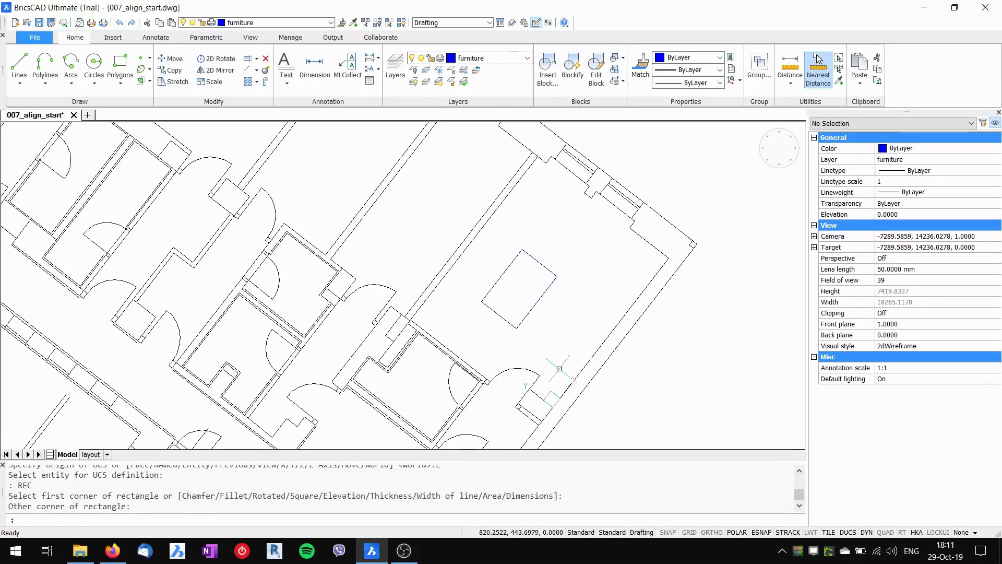
- Select the new table, then cancel the grip move and clear the selection
click(596, 285)
click(562, 283)
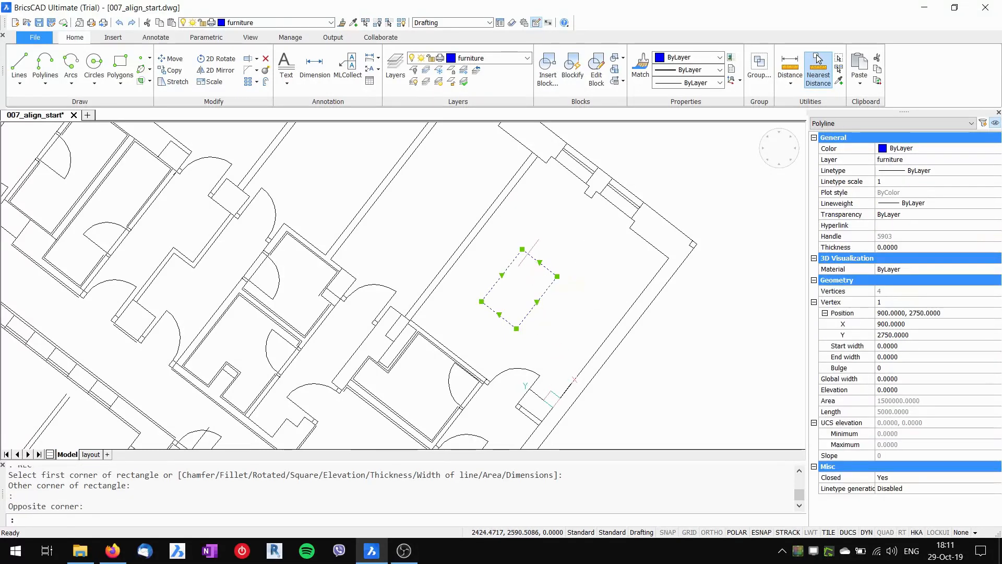
click(522, 249)
key(space)
key(Escape)
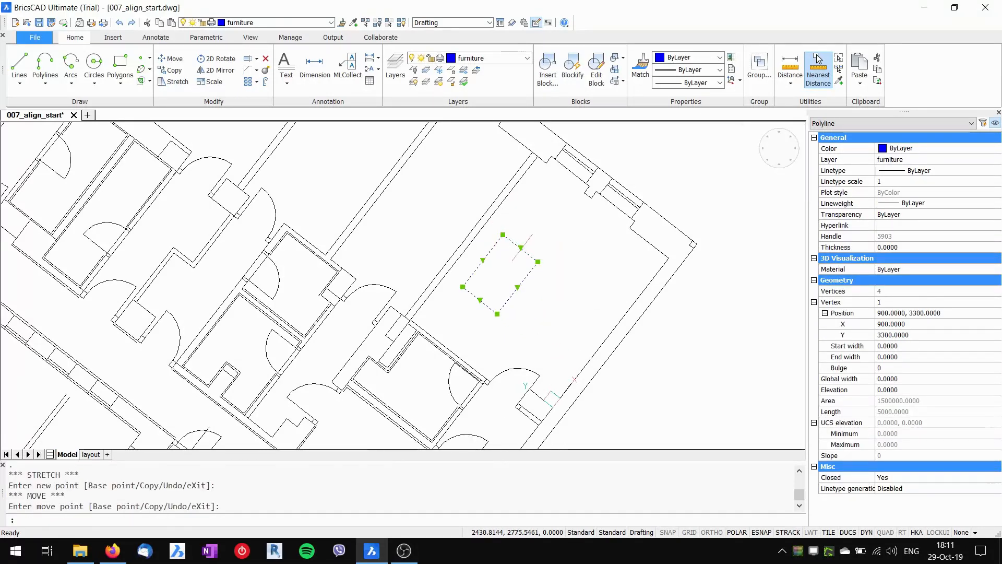
key(Escape)
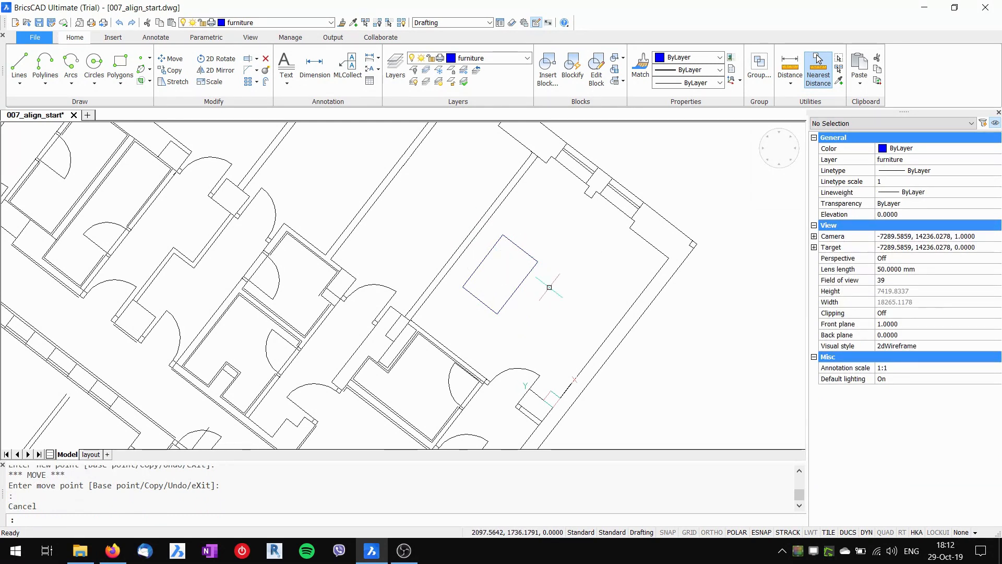
text(i)
key(Return)
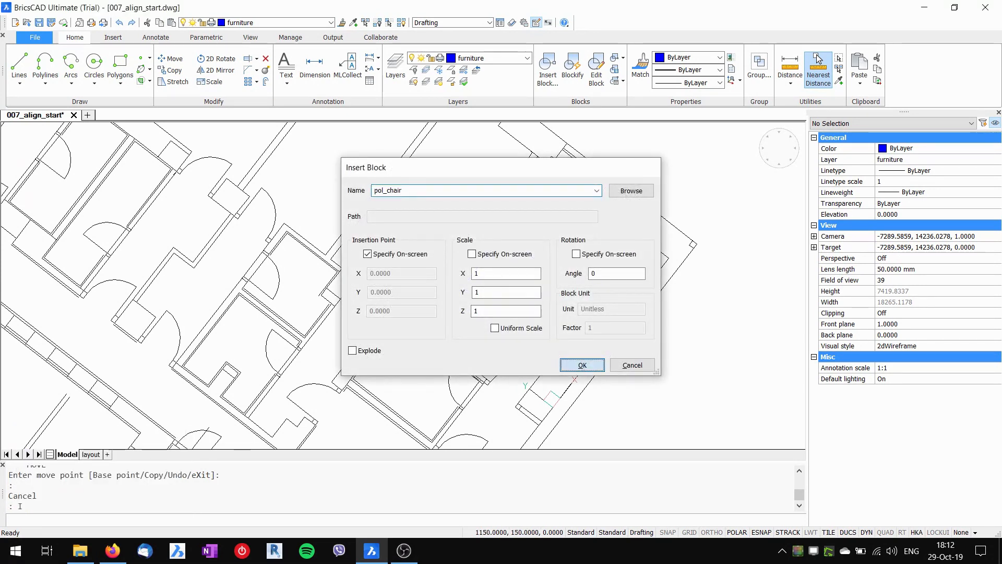
- Place the pol_chair block against the wing table's edge, rotated with the wing
click(582, 365)
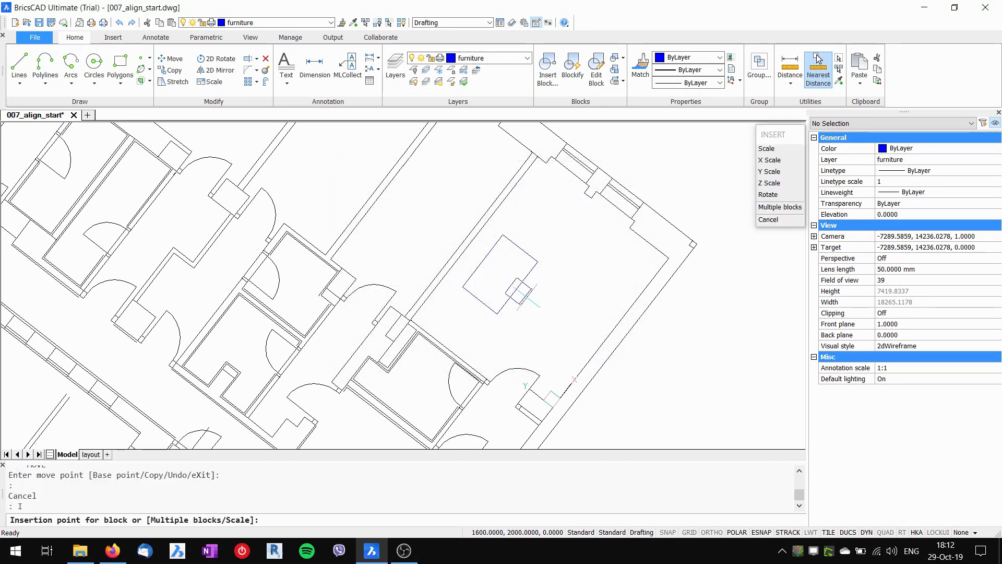
click(524, 293)
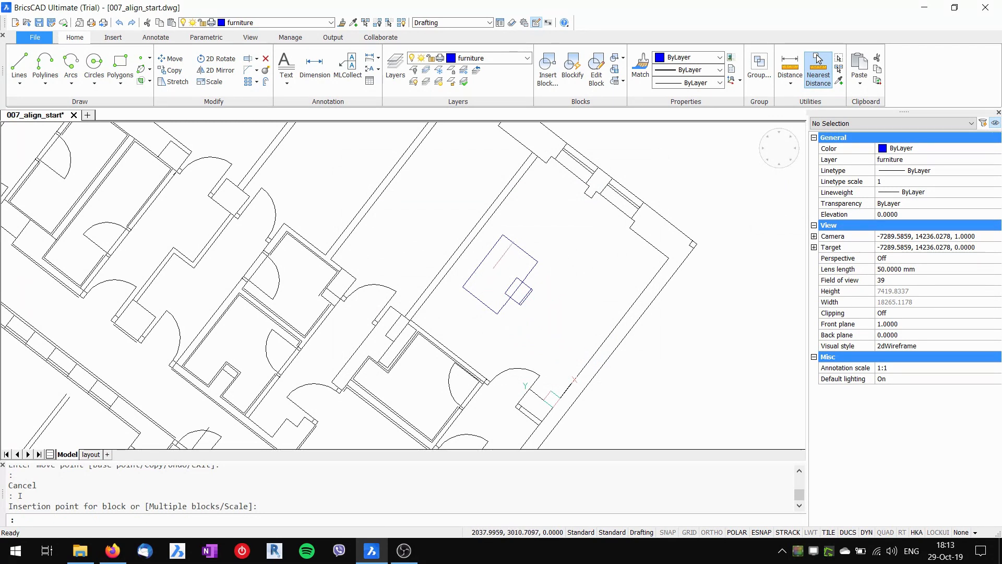
scroll(493, 280, down, 5)
middle_drag(422, 294, 511, 260)
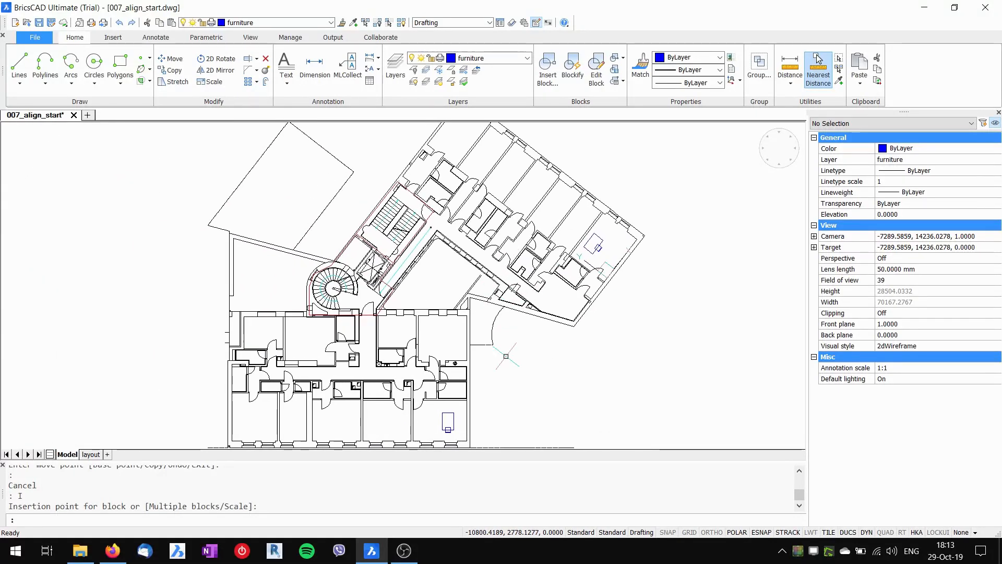
- Reset the UCS to World
text(cs)
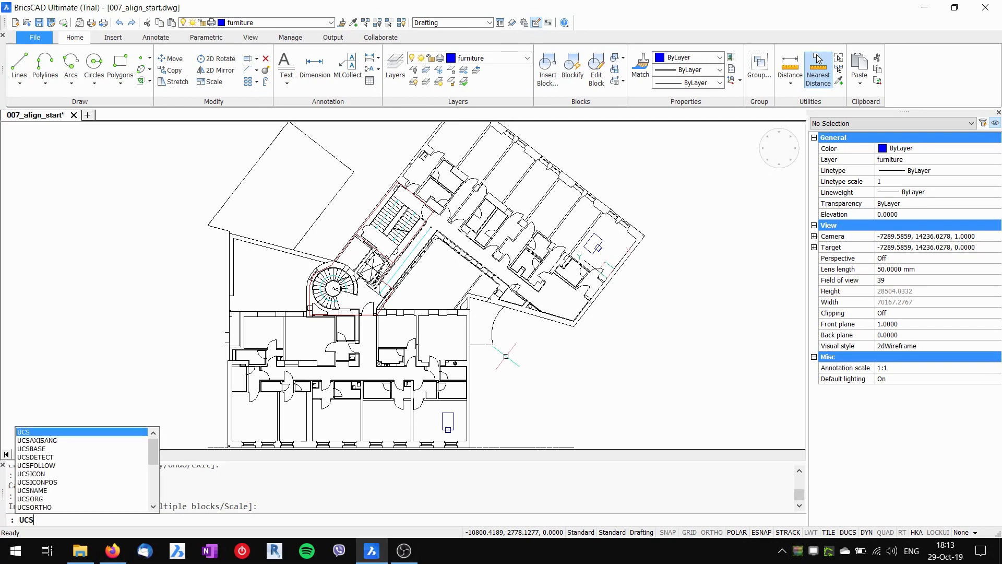
key(Return)
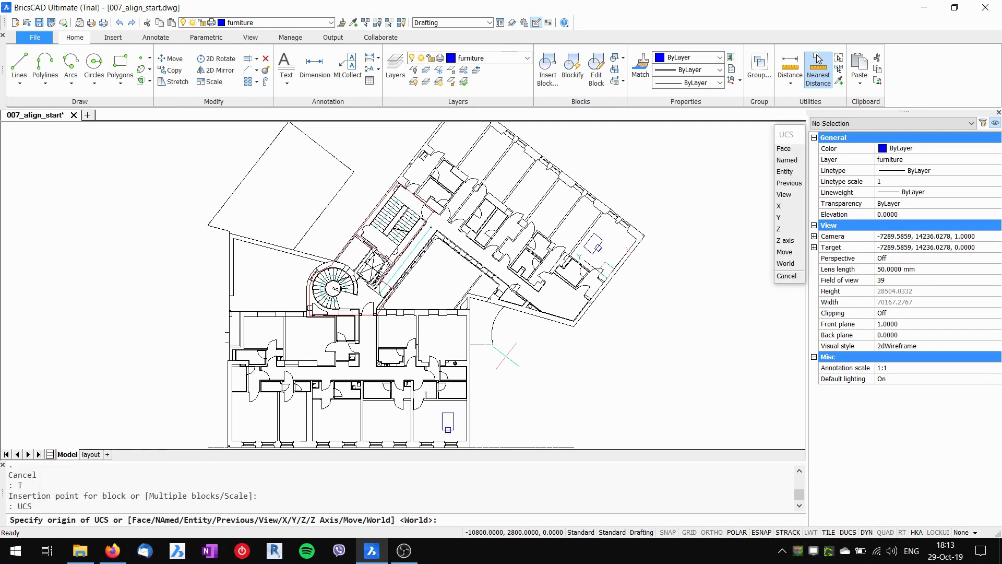
click(785, 263)
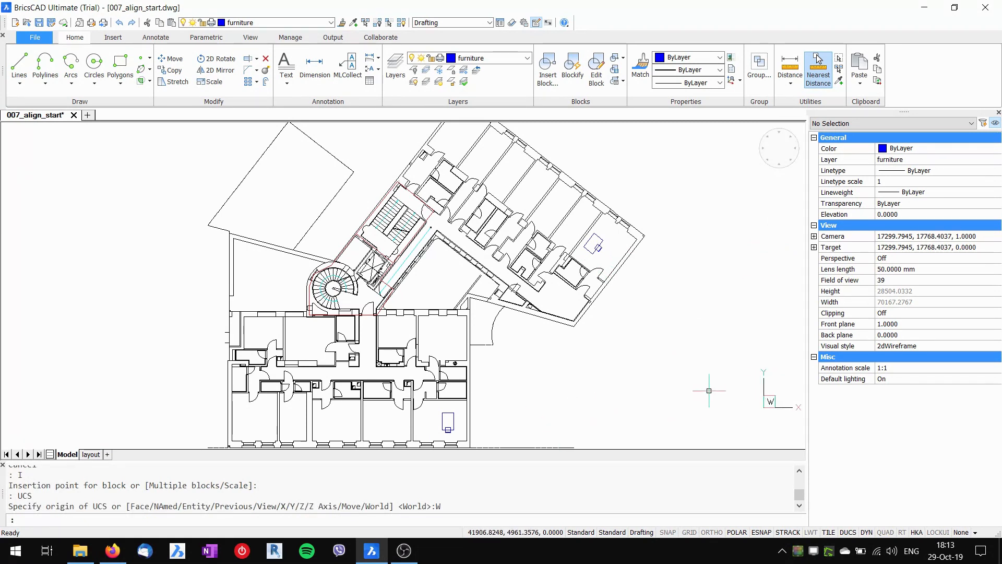
- Draw an 800 by 1200 rectangle in an adjacent lower room
middle_drag(541, 401, 578, 354)
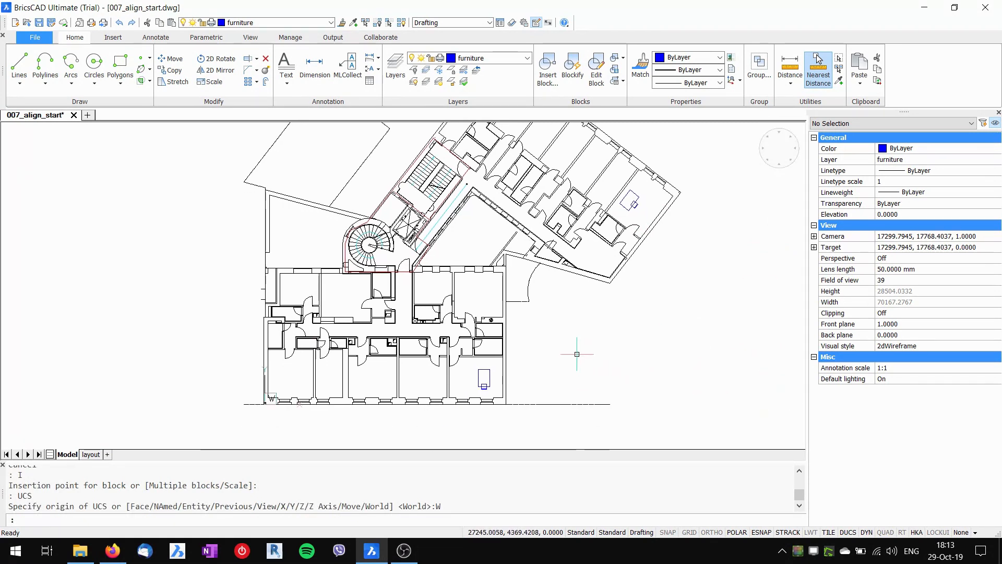
scroll(467, 365, up, 5)
text(REC)
key(Return)
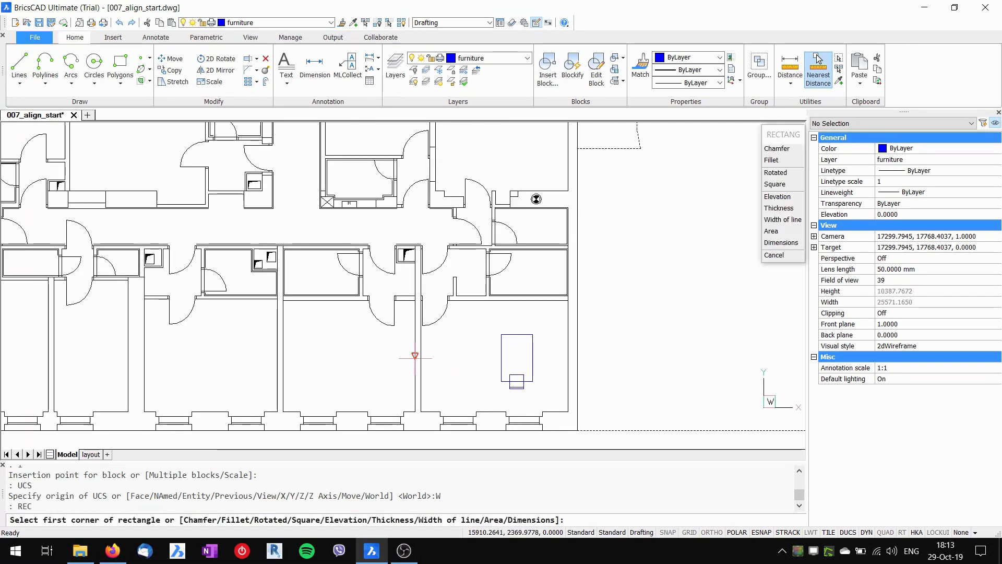
click(301, 349)
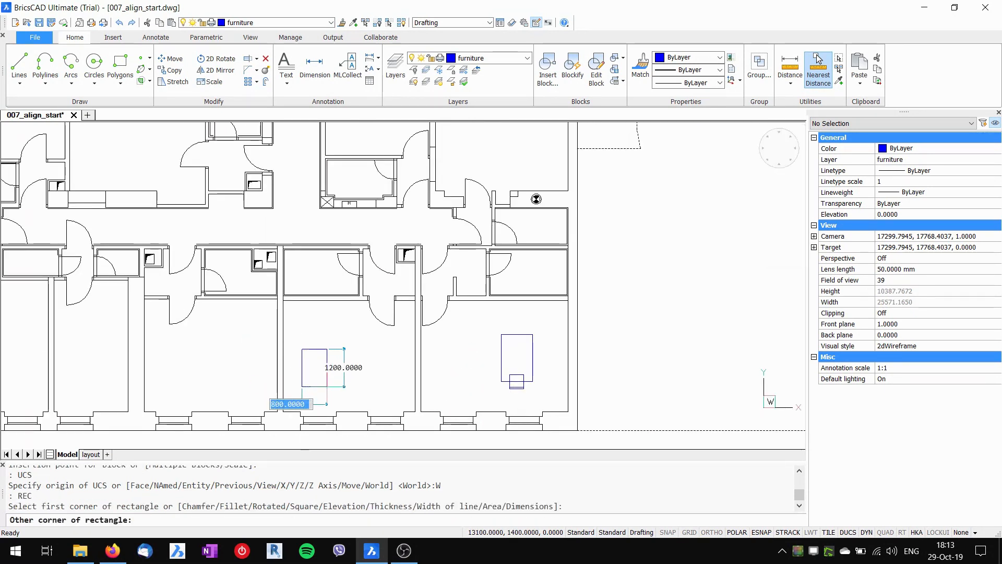
click(327, 387)
key(Escape)
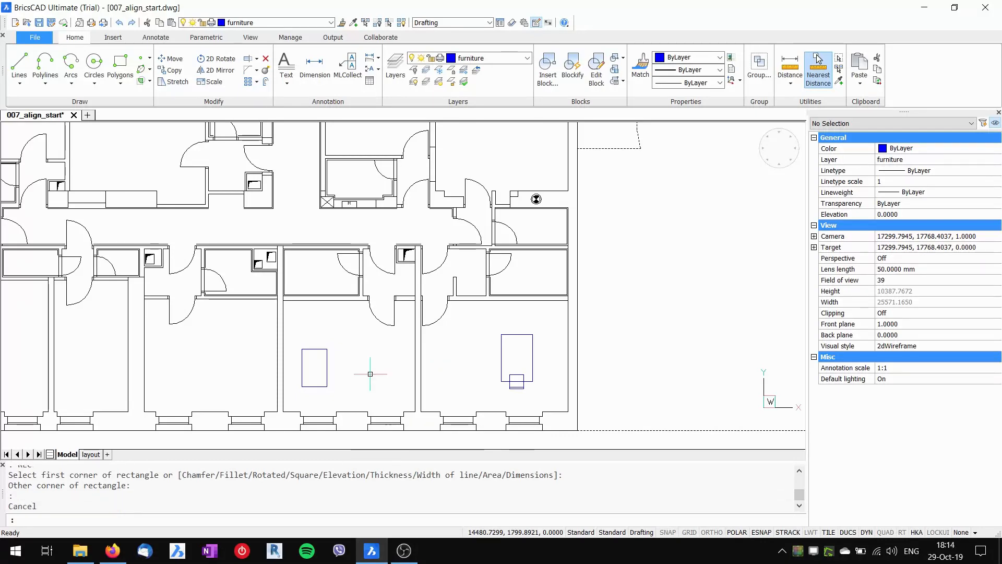
scroll(370, 374, down, 6)
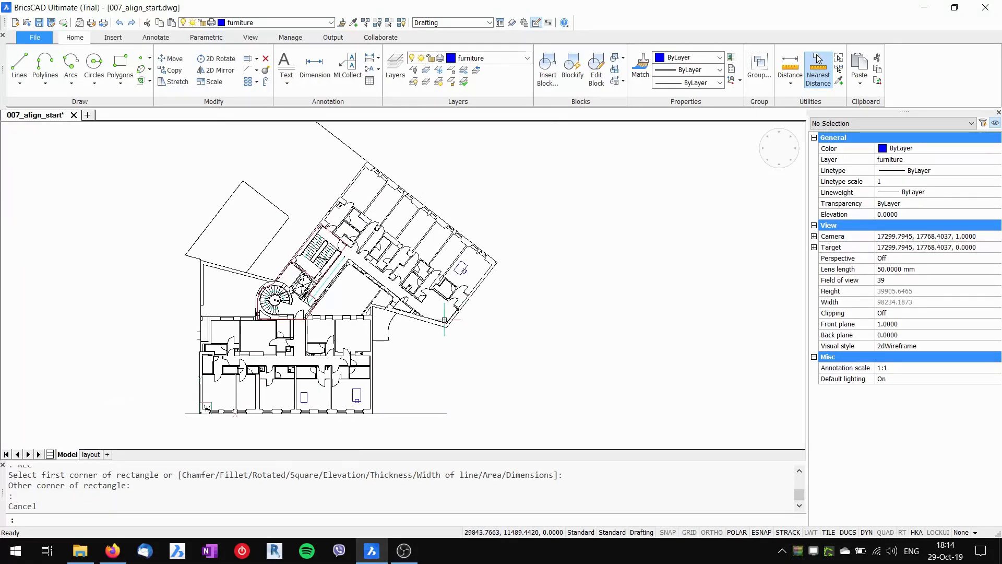
scroll(459, 276, up, 3)
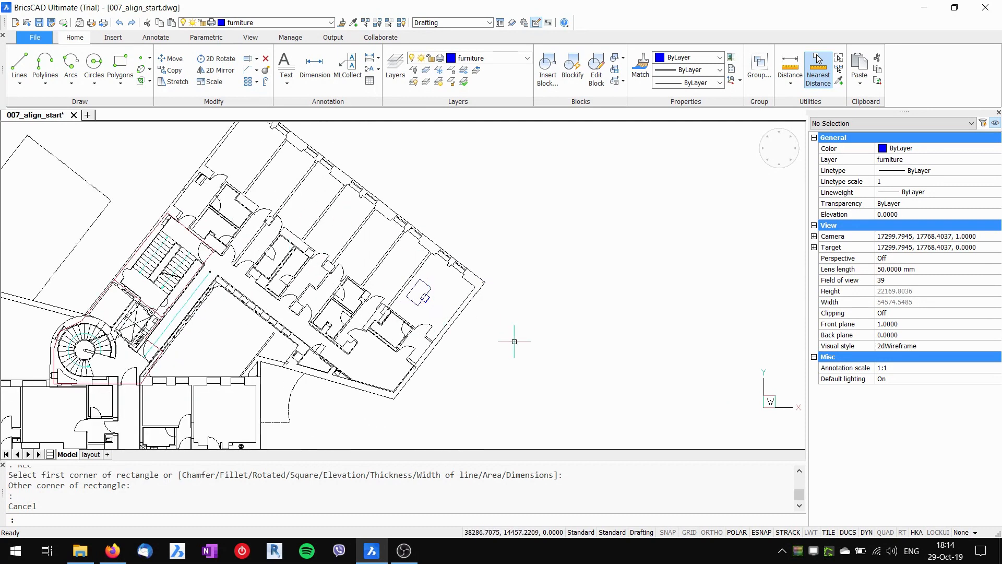
- Align the UCS to the wing's table using the Entity option
text(cs)
key(Return)
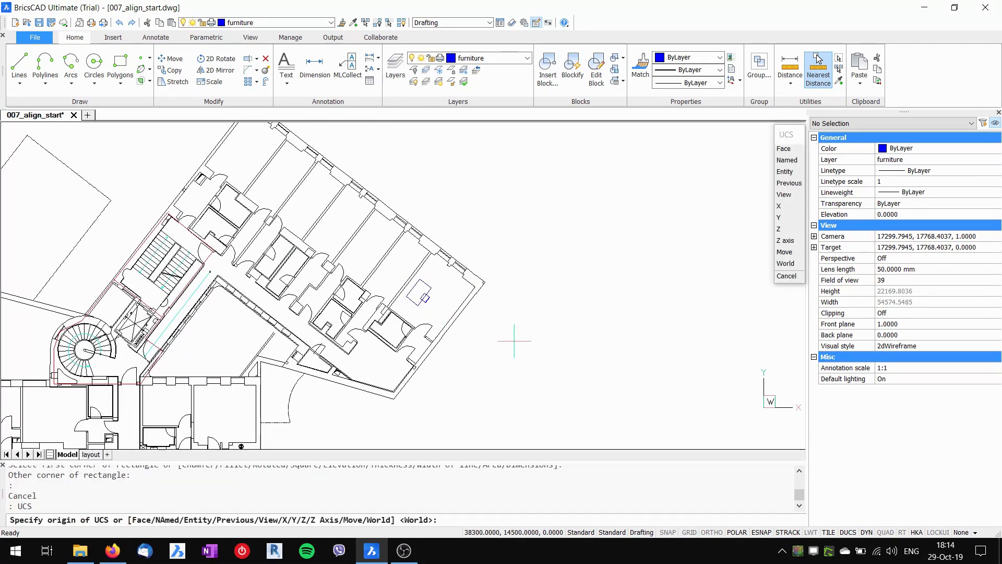
click(784, 171)
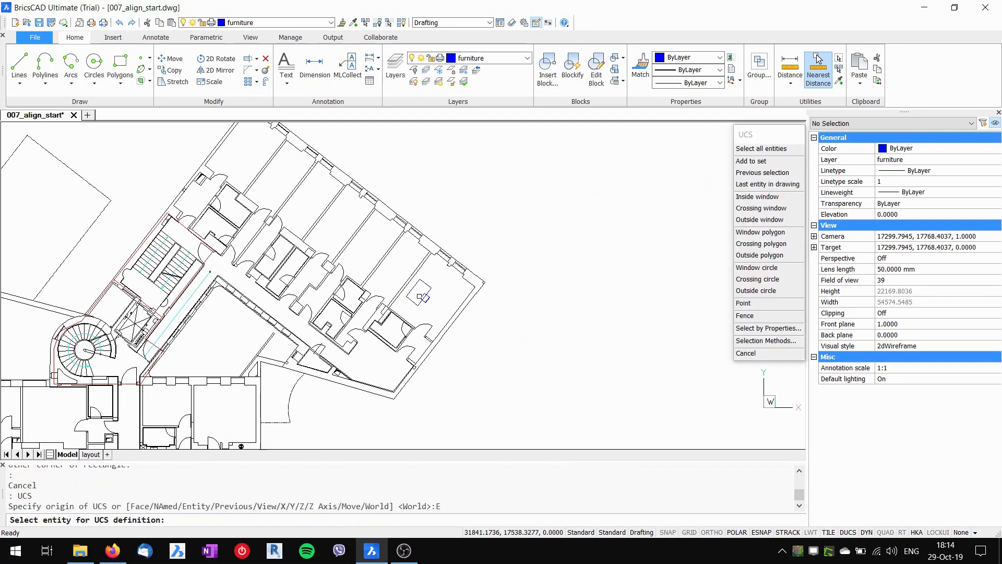
click(426, 298)
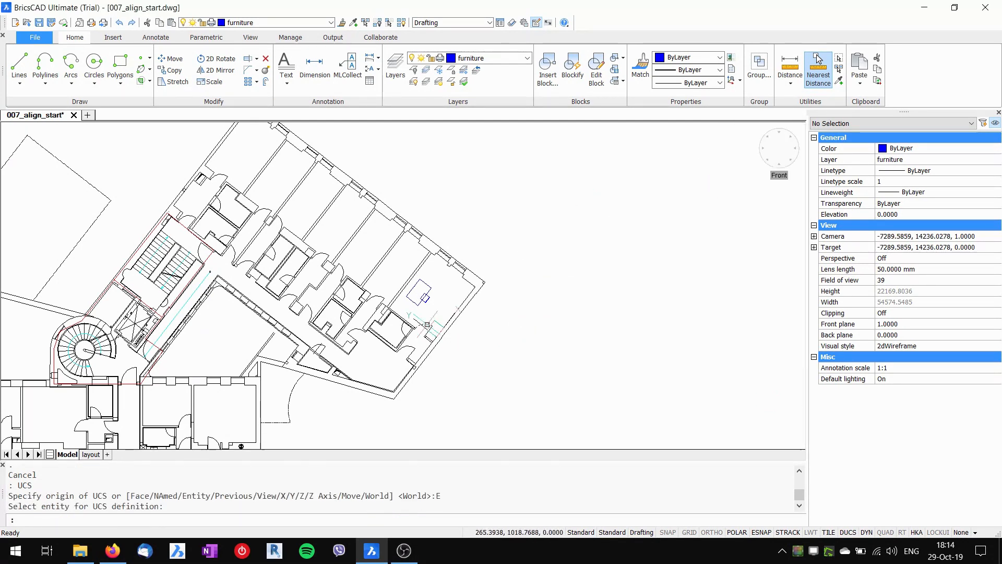
- Draw a second rotated rectangular table beside the first one
middle_drag(443, 276, 445, 297)
scroll(445, 298, up, 2)
text(rec)
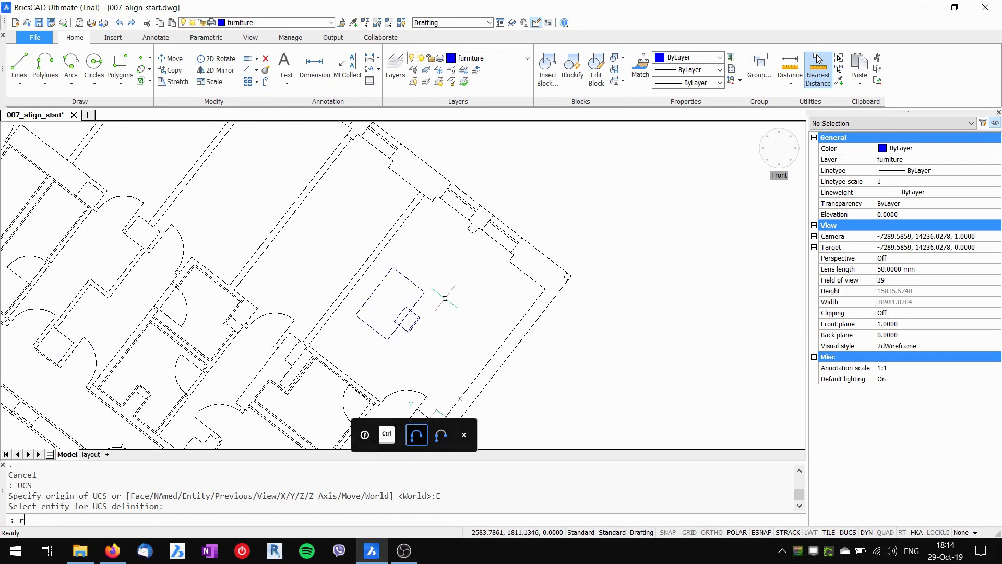
key(Return)
click(459, 349)
click(471, 282)
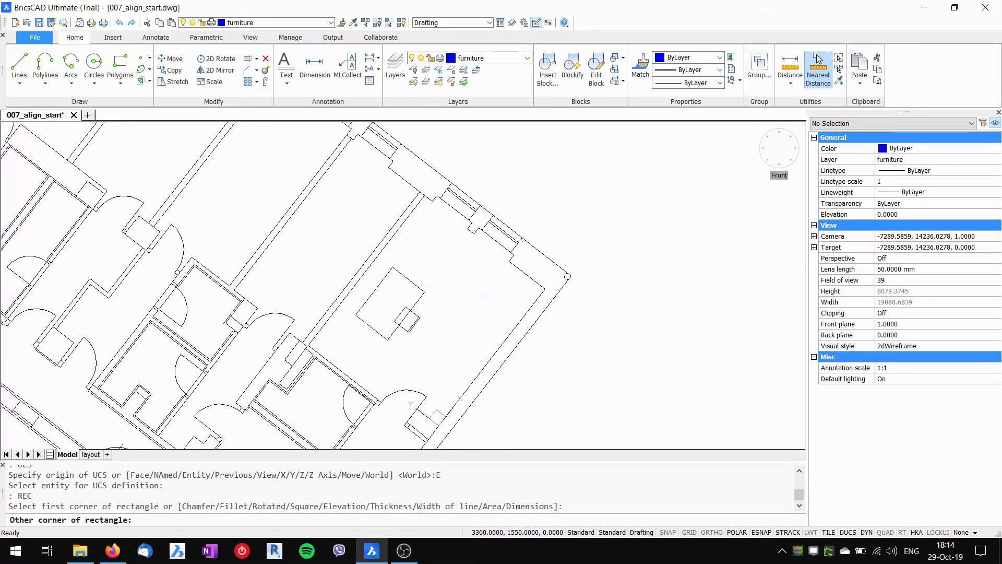
scroll(555, 325, down, 2)
middle_drag(562, 323, 610, 297)
scroll(609, 297, down, 2)
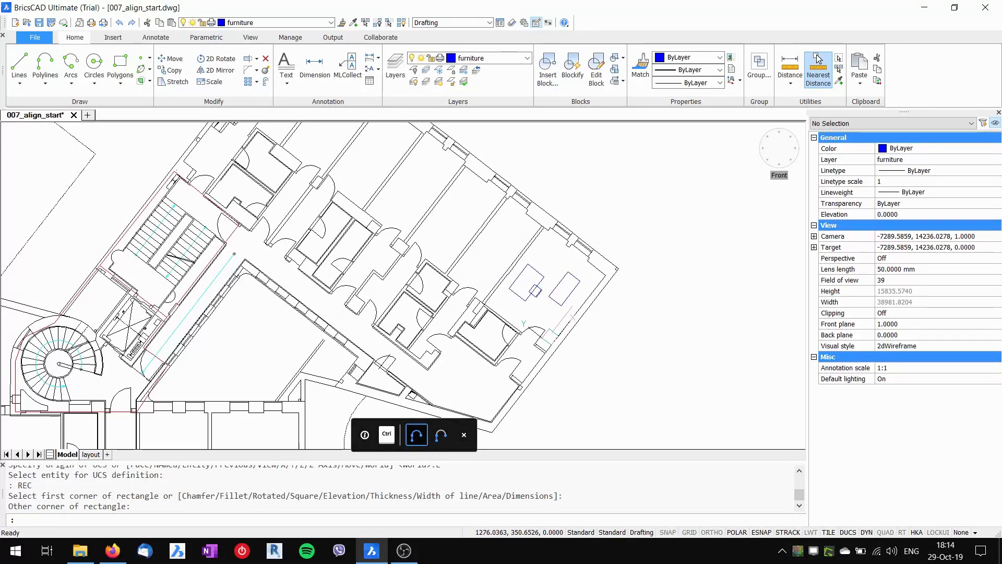
scroll(553, 313, up, 2)
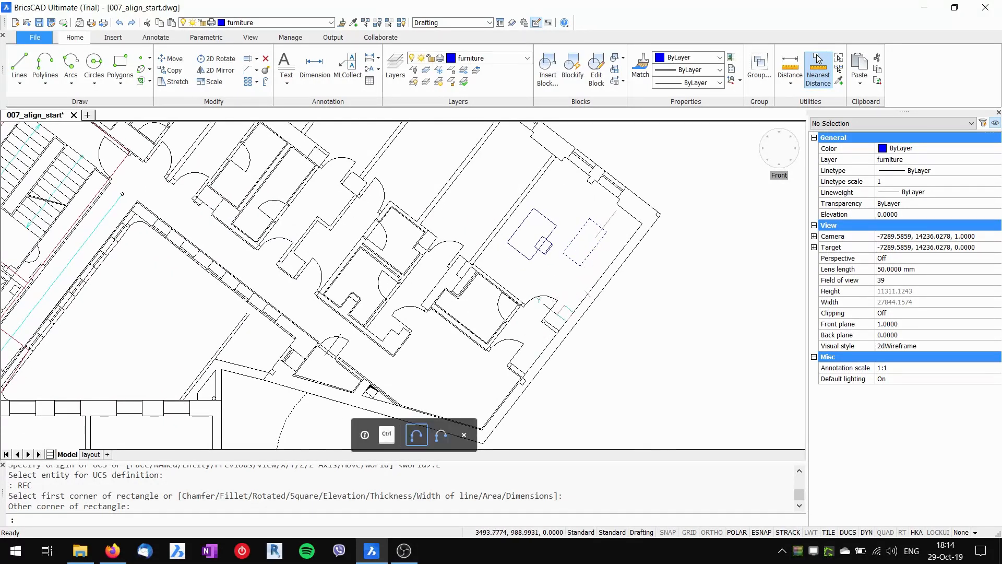
click(606, 233)
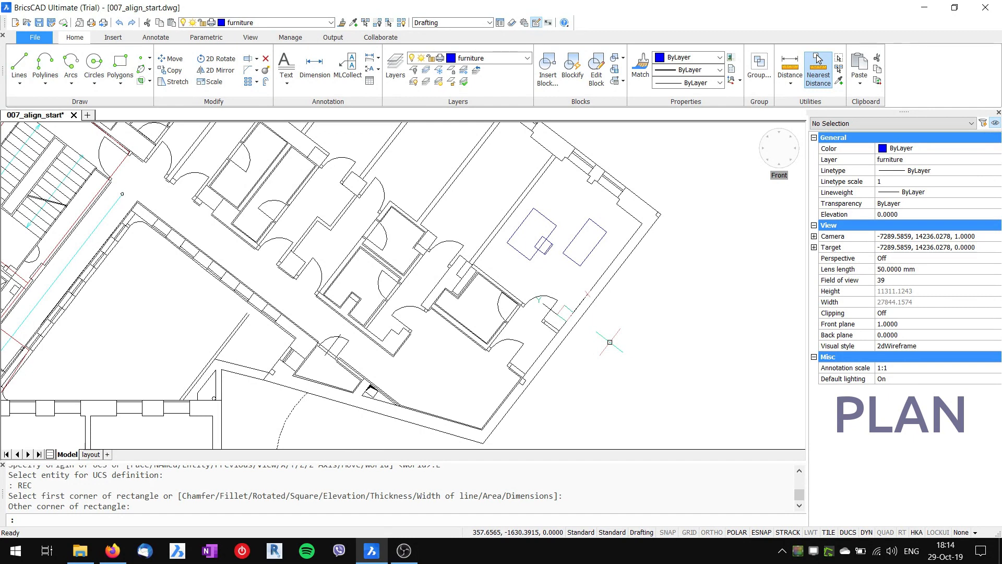
- Show the PLAN view of the Current UCS so the wing sits square on screen
text(PLAN)
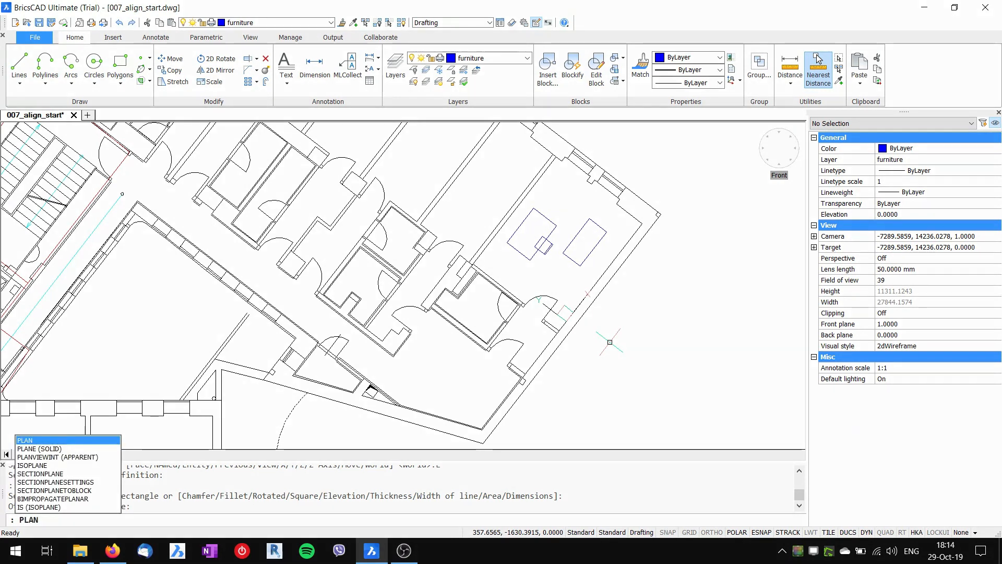
key(Return)
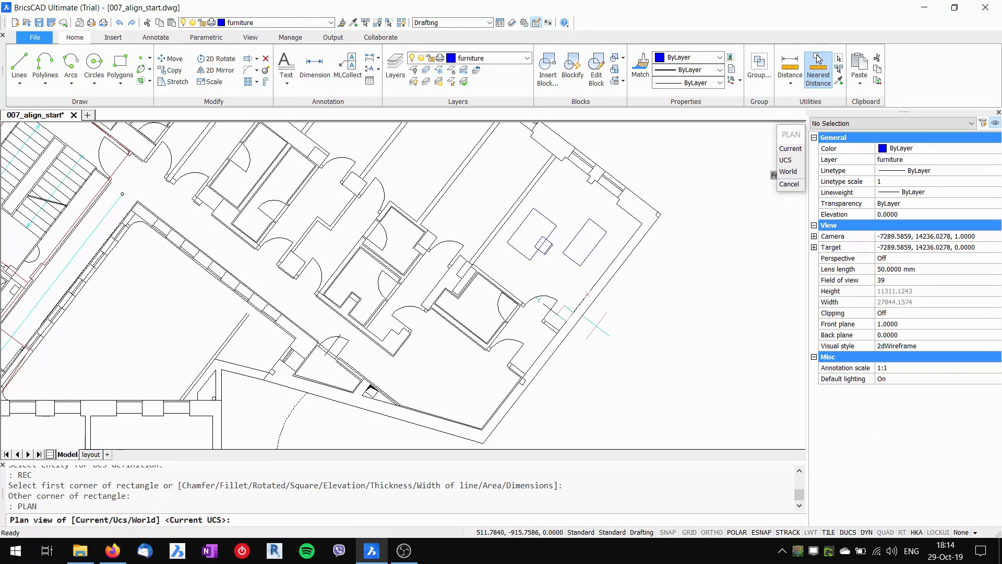
click(790, 149)
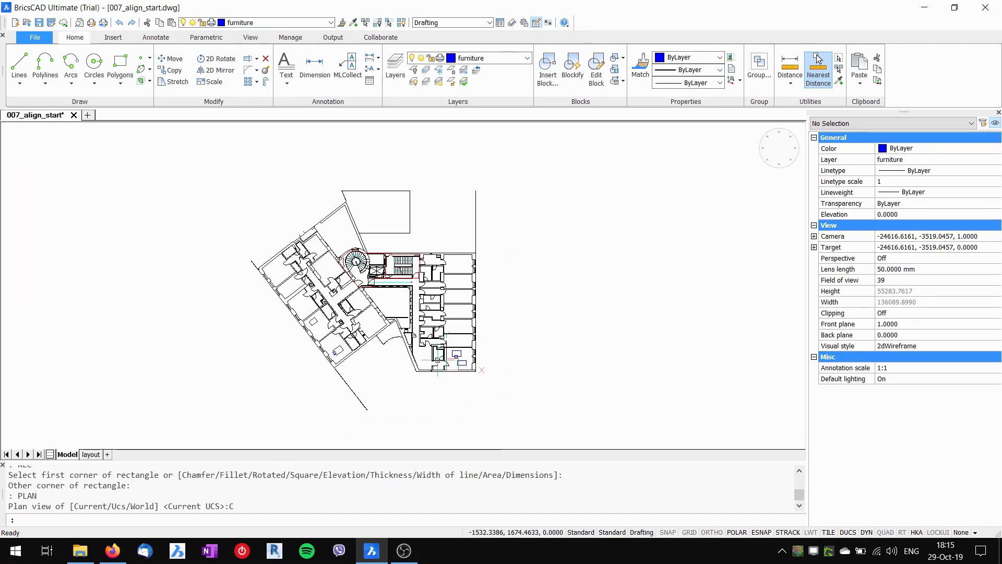
- Begin a rectangle at the table's corner in the room above, then cancel it
scroll(438, 361, up, 5)
middle_drag(478, 365, 447, 384)
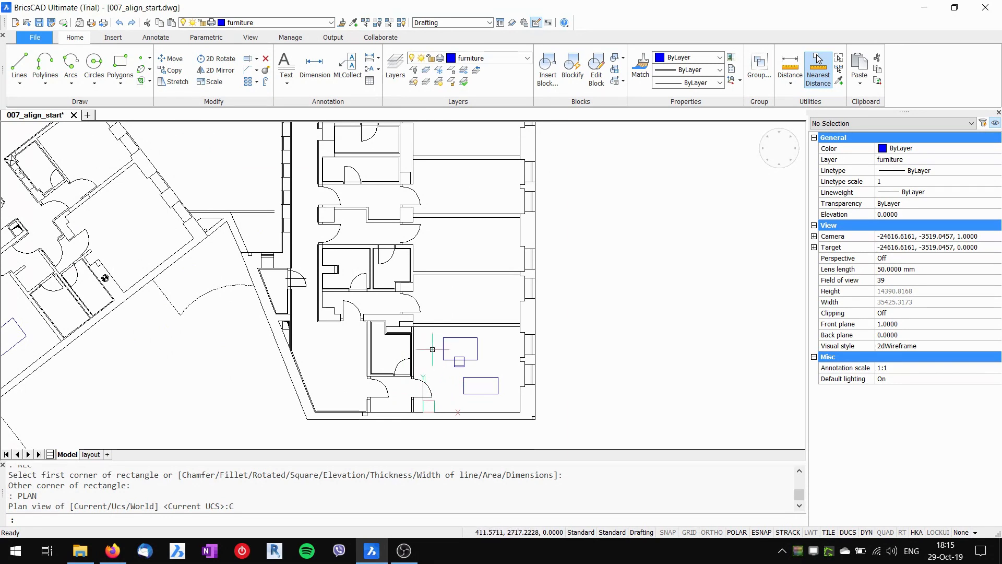
text(ec)
key(Return)
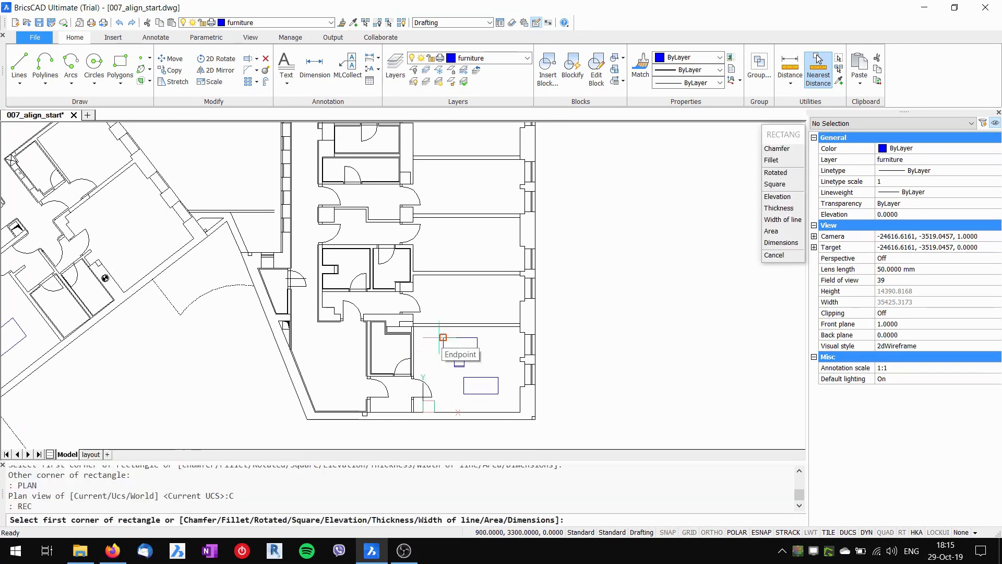
click(462, 285)
key(Escape)
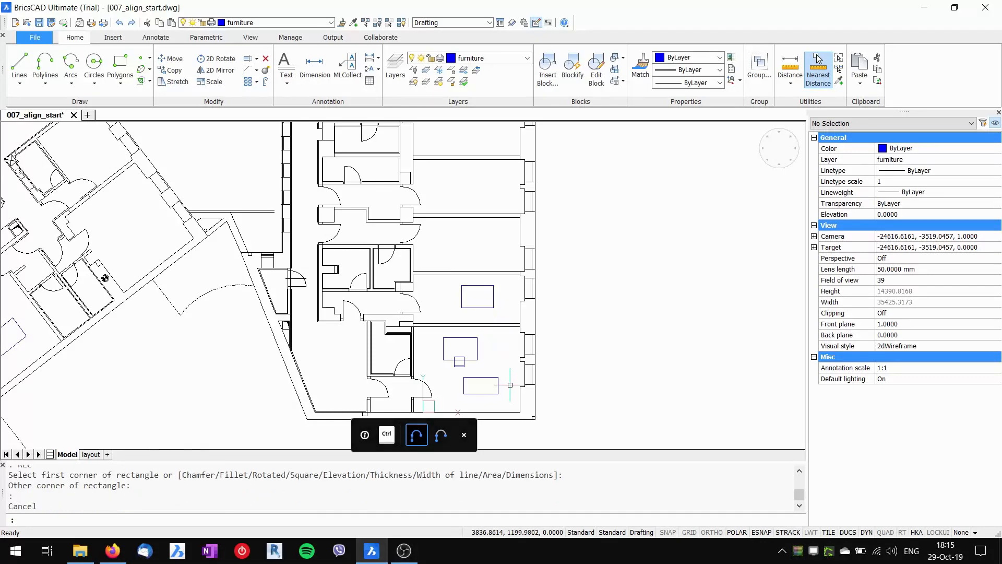
- Pan the floor plan back into view and start the UCS command
scroll(511, 387, down, 3)
middle_drag(503, 316, 534, 340)
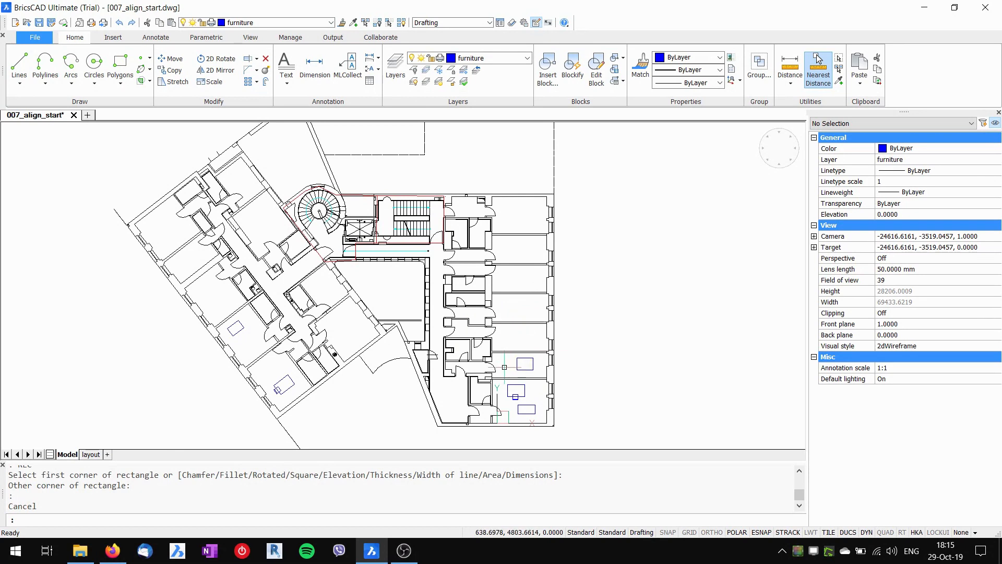
middle_drag(504, 367, 501, 339)
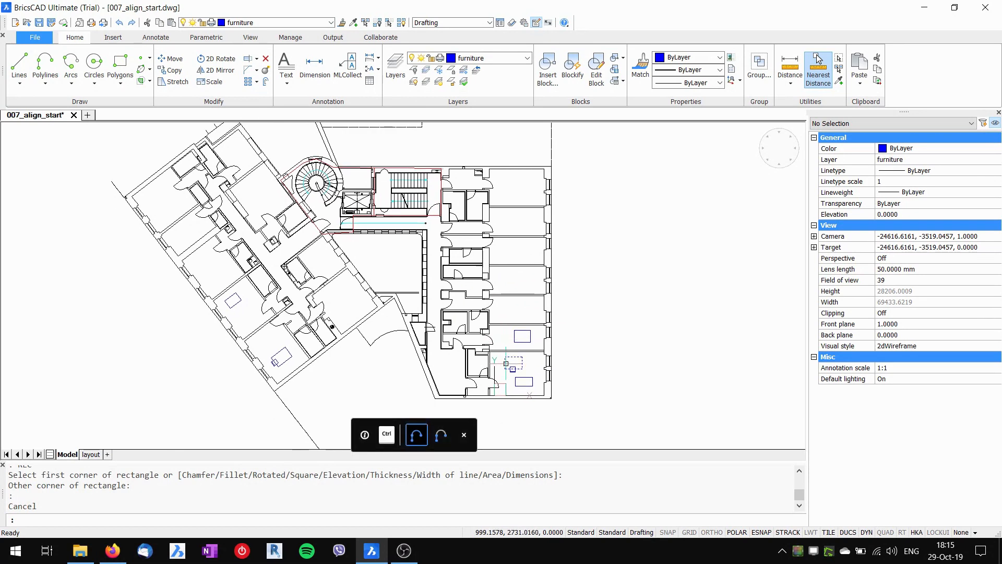
text(UCS)
key(Return)
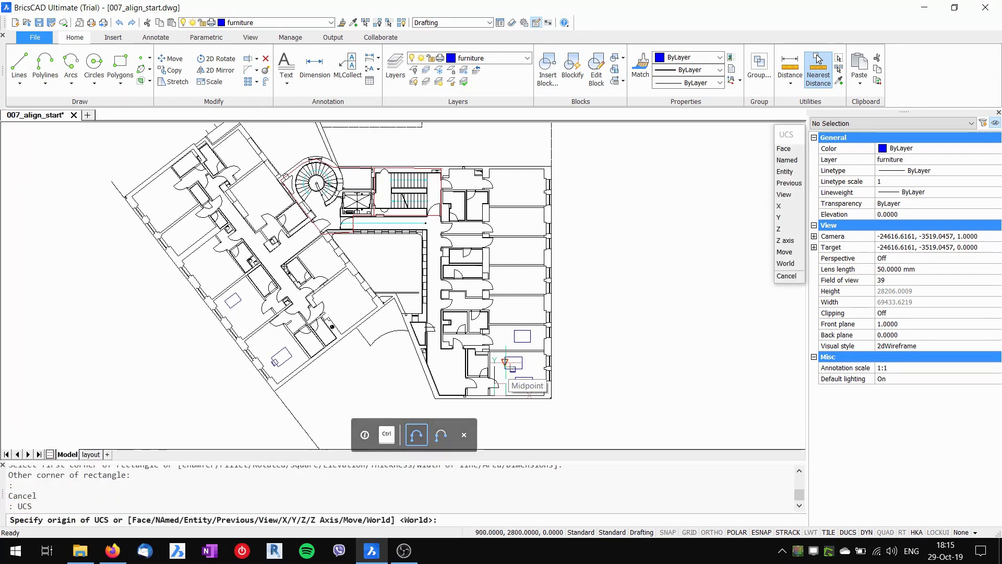
- Set the UCS back to World and run PLAN to World so the angled wing shows at its true angle
click(786, 264)
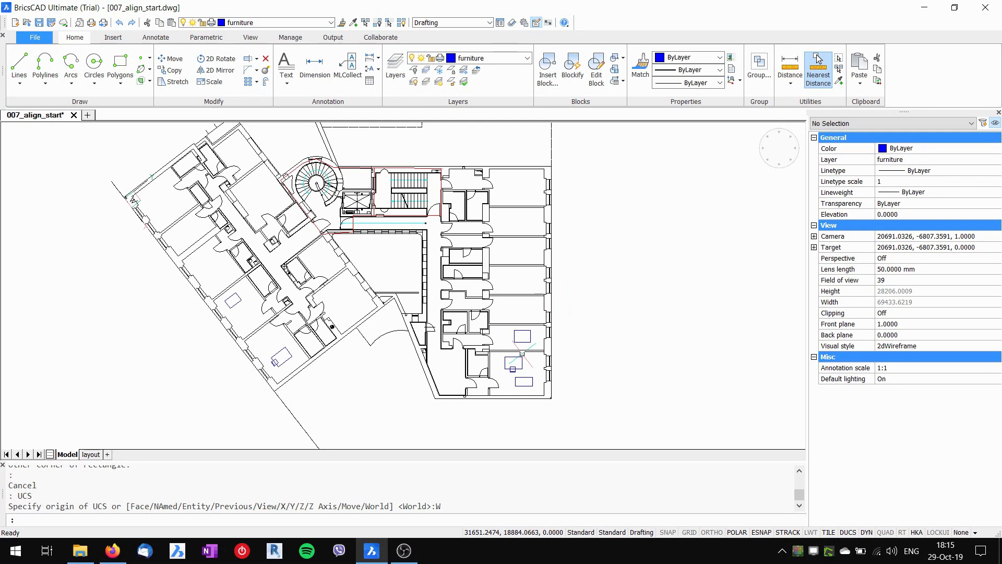
text(plan)
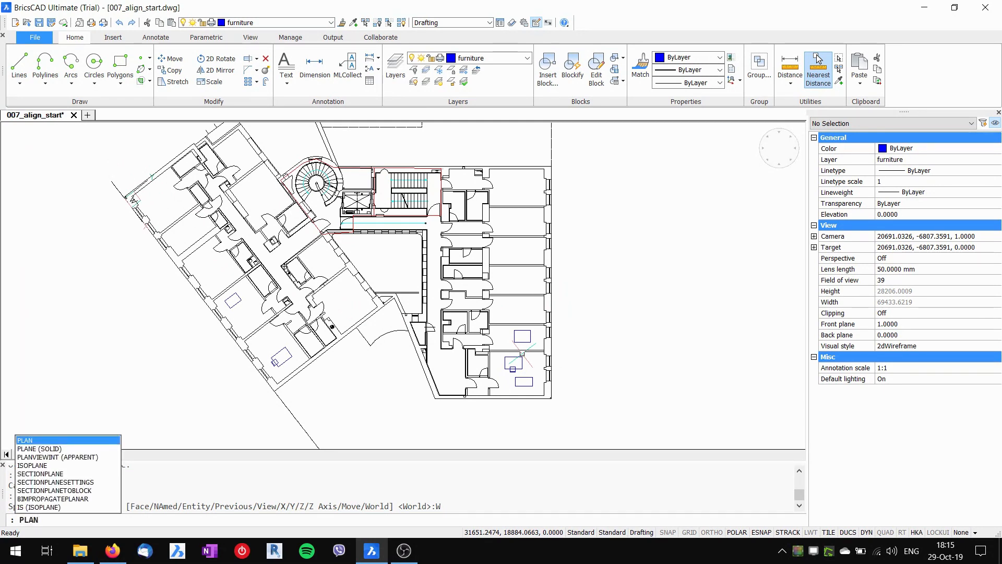
key(Return)
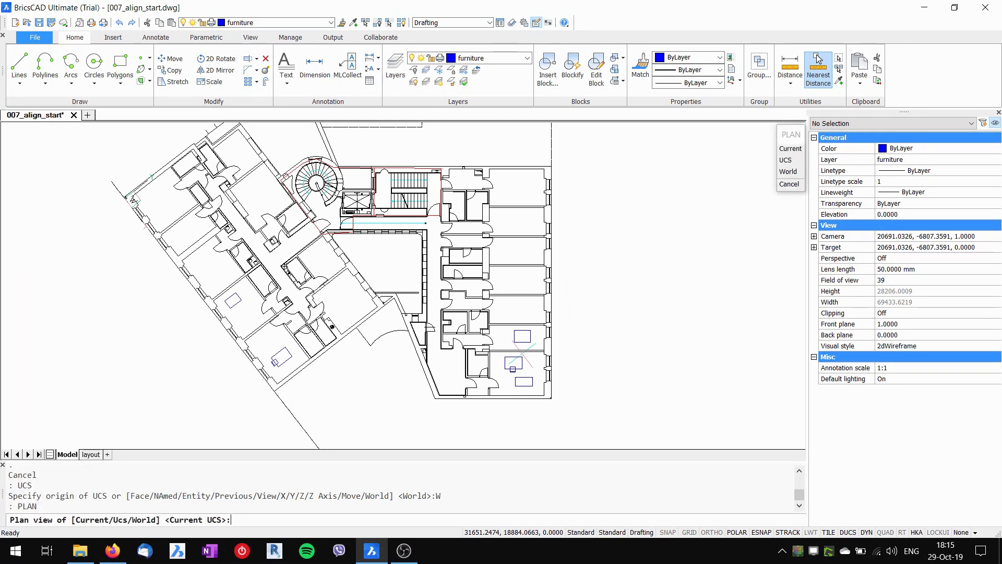
click(786, 172)
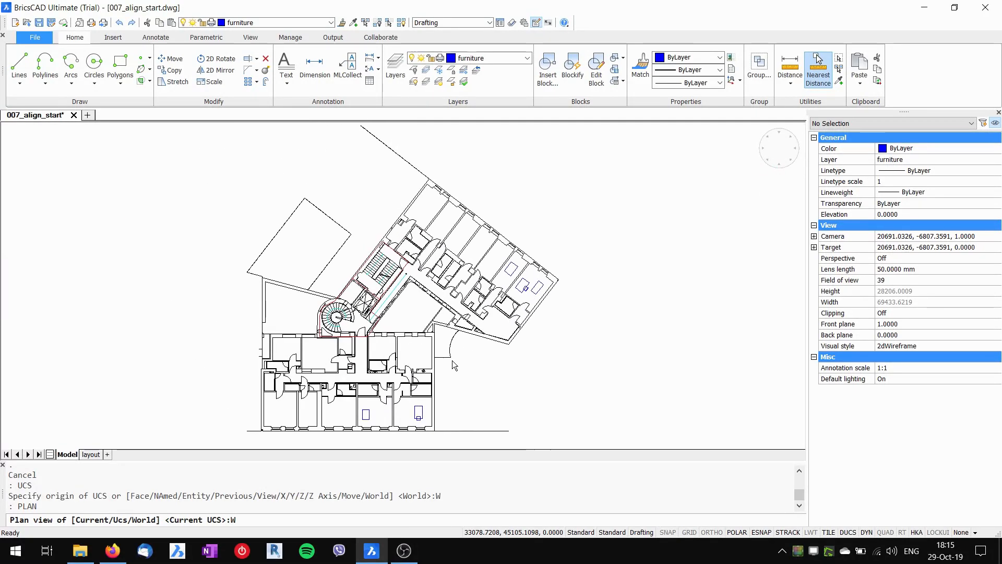